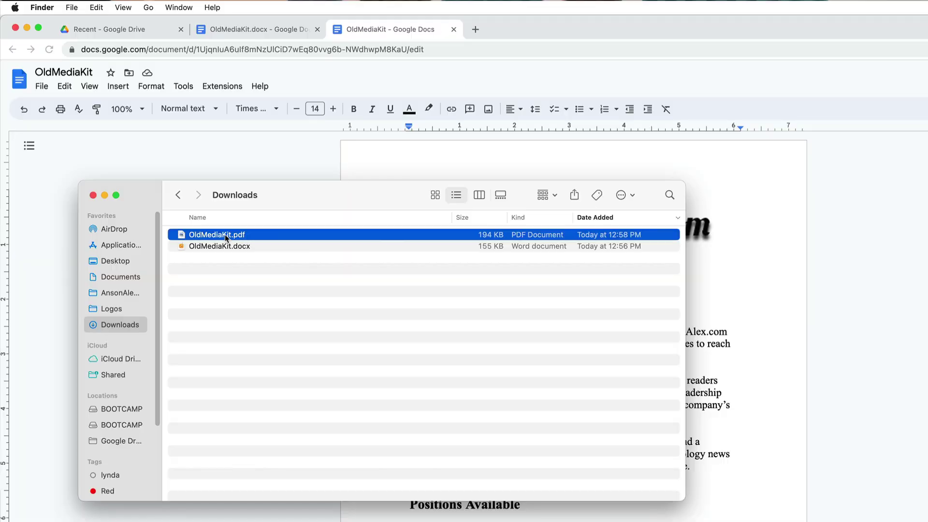
Quick Look OldMediaKit.pdf in Downloads and scroll down through its pages
key("space")
scroll(289, 260, "down", 5)
scroll(290, 260, "down", 5)
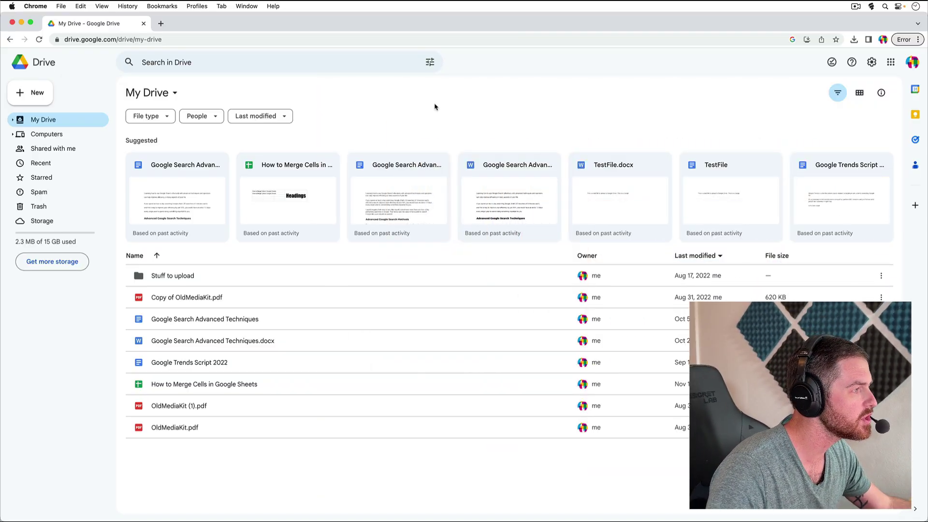
Minimize Chrome, open the desktop OldMediaKit.pdf in Preview, and select the intro text
left_click(21, 23)
double_click(344, 257)
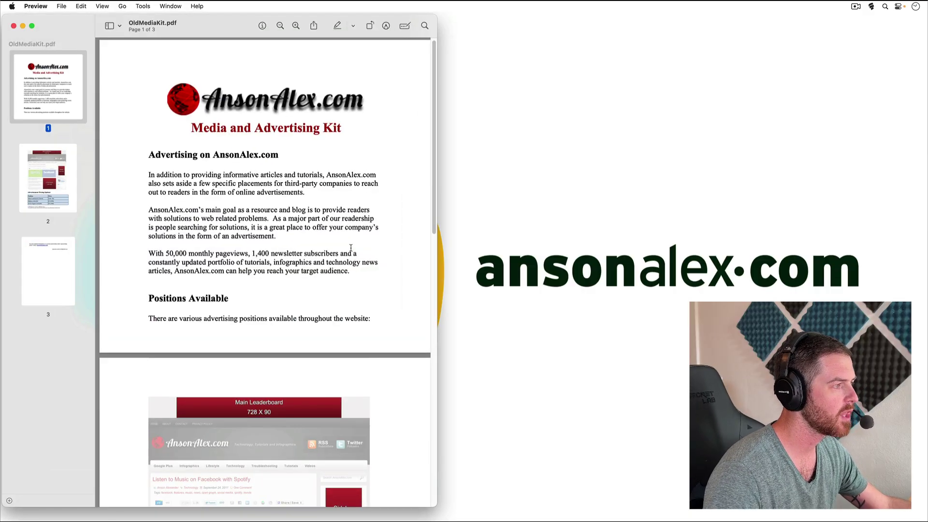
left_click_drag(148, 154, 347, 289)
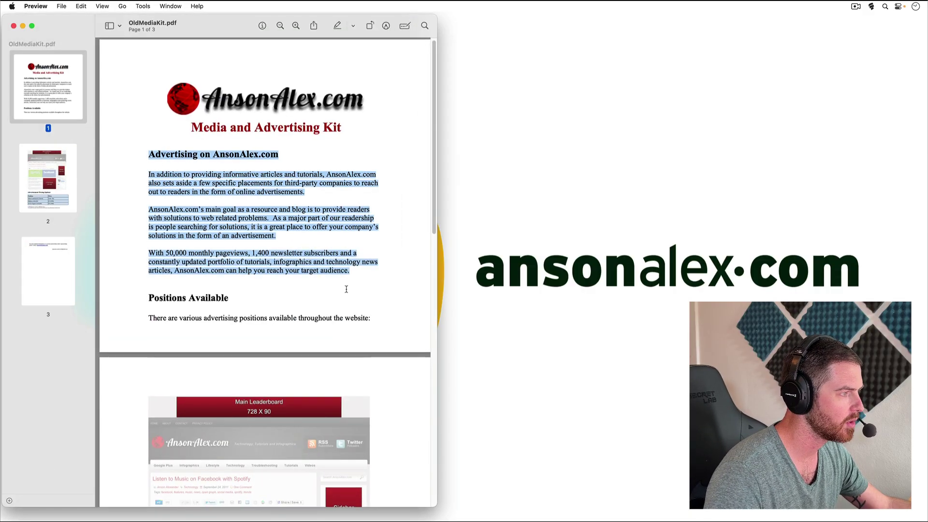
Scroll through the three pages, including the pricing table, then clear the selection
scroll(290, 254, "down", 2)
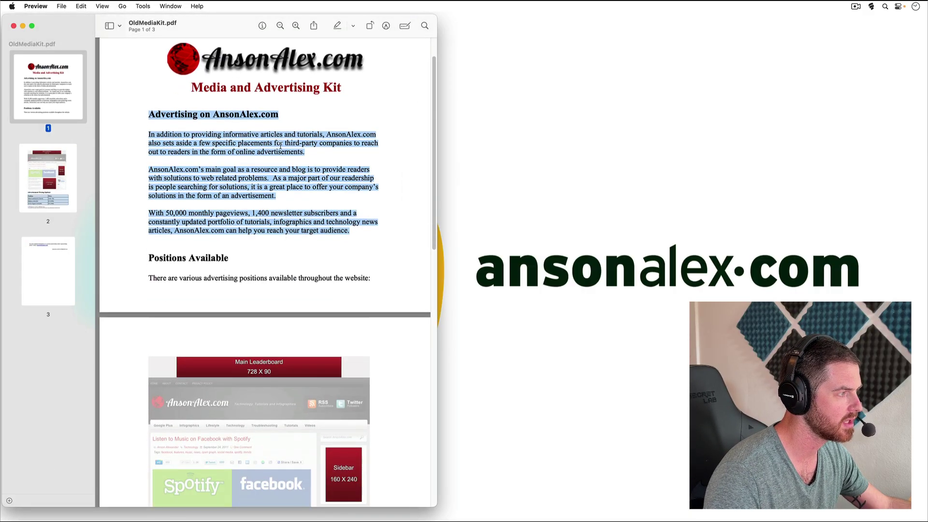
scroll(317, 254, "down", 2)
scroll(371, 311, "down", 8)
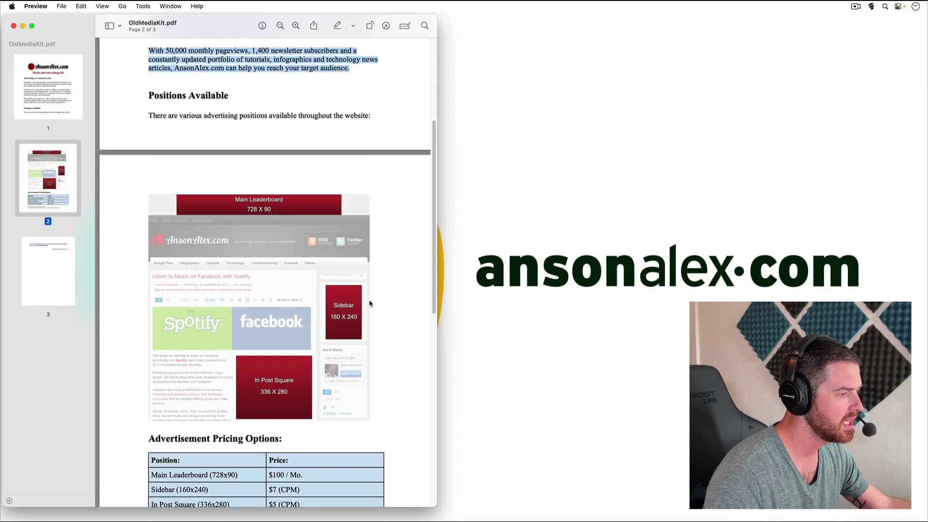
scroll(307, 404, "down", 2)
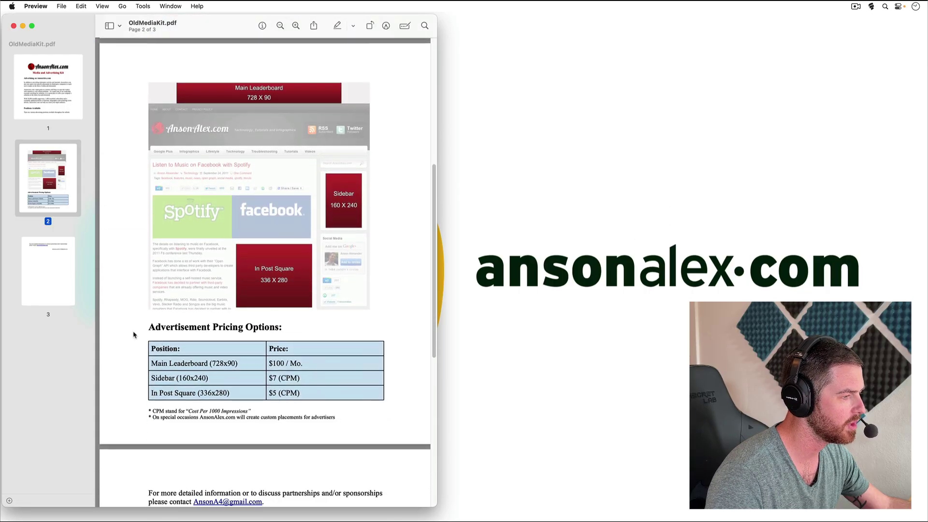
scroll(162, 341, "down", 5)
scroll(240, 356, "up", 5)
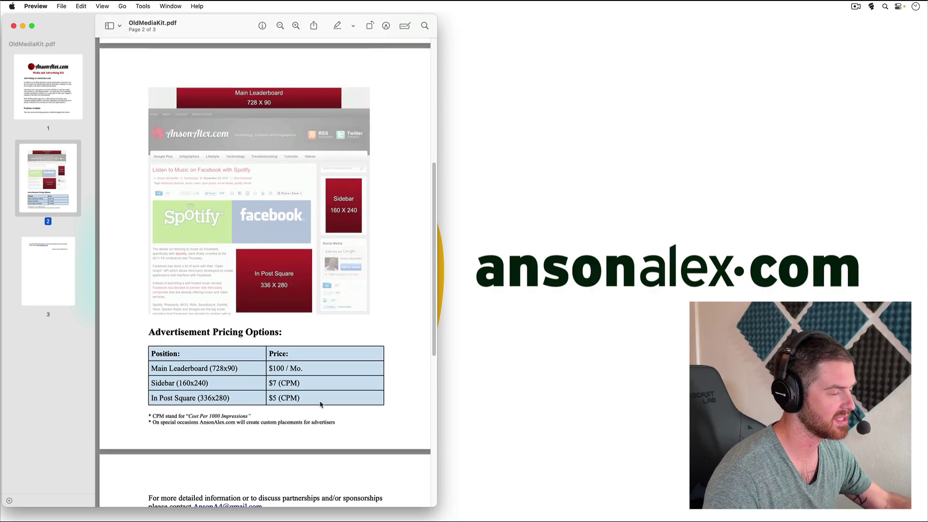
scroll(319, 403, "up", 4)
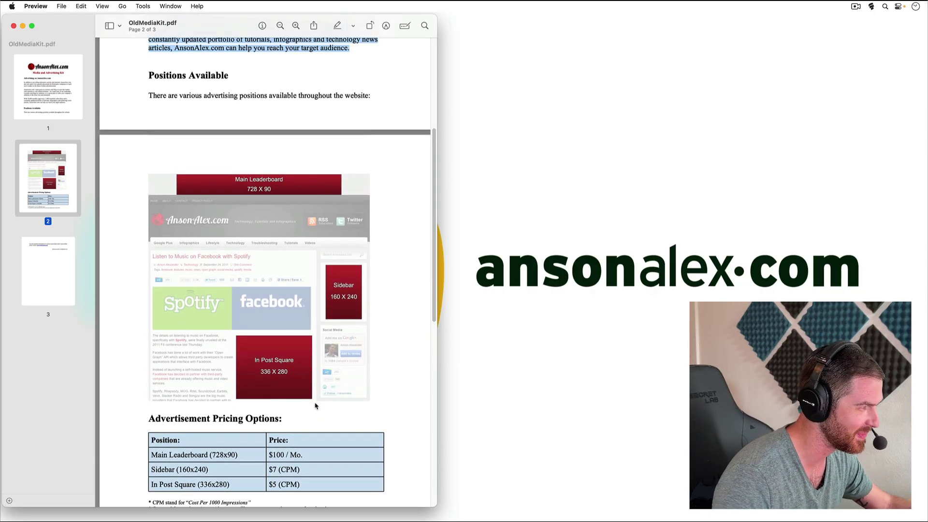
scroll(315, 406, "up", 10)
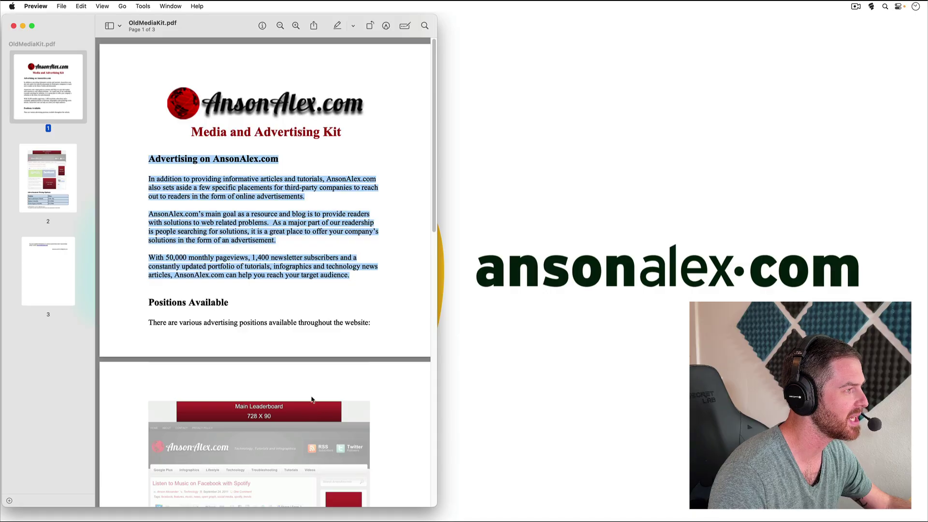
left_click(399, 224)
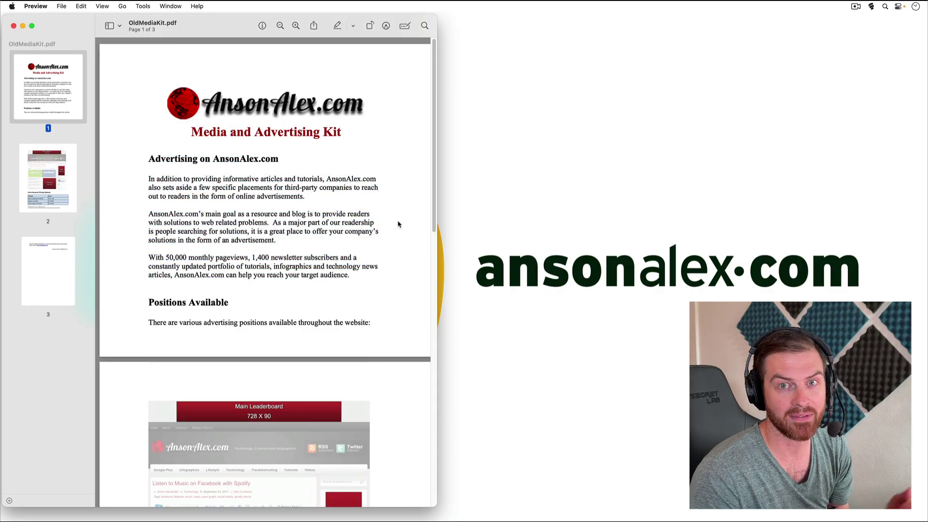
Close the PDF in Preview and bring Chrome's My Drive window back
left_click(14, 26)
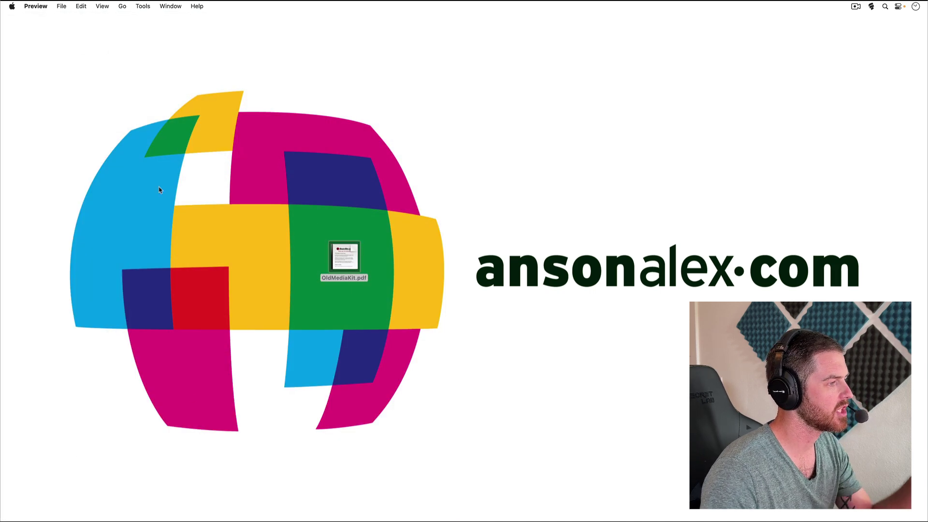
right_click(219, 500)
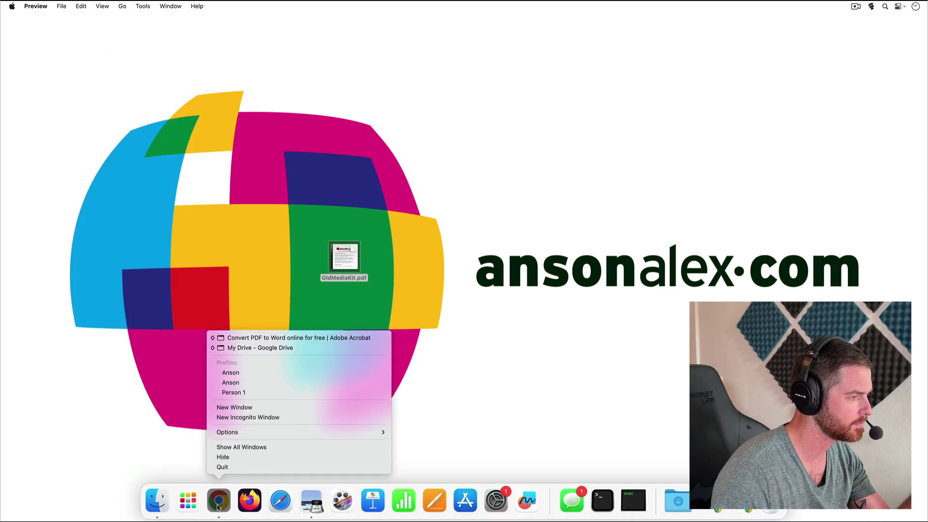
left_click(259, 348)
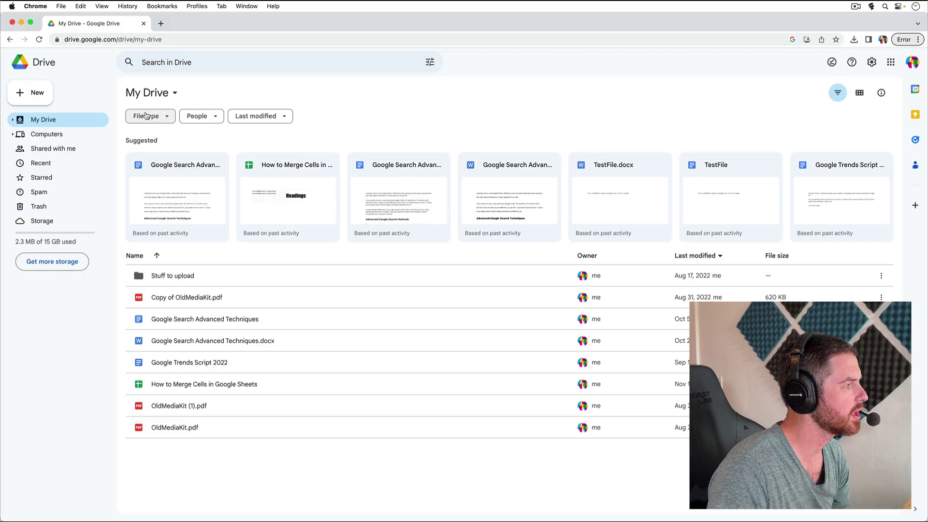
Upload Desktop/OldMediaKit.pdf to My Drive, keeping both files as OldMediaKit (2).pdf
left_click(43, 99)
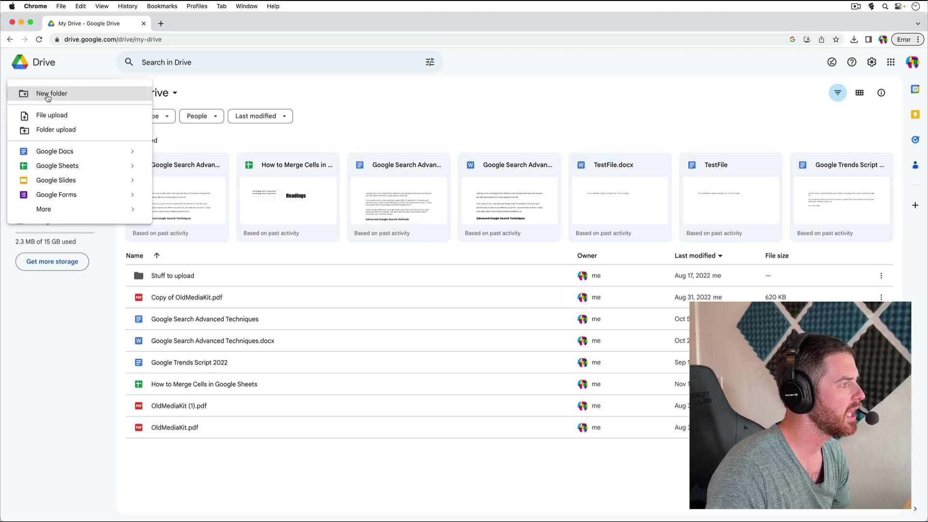
left_click(67, 119)
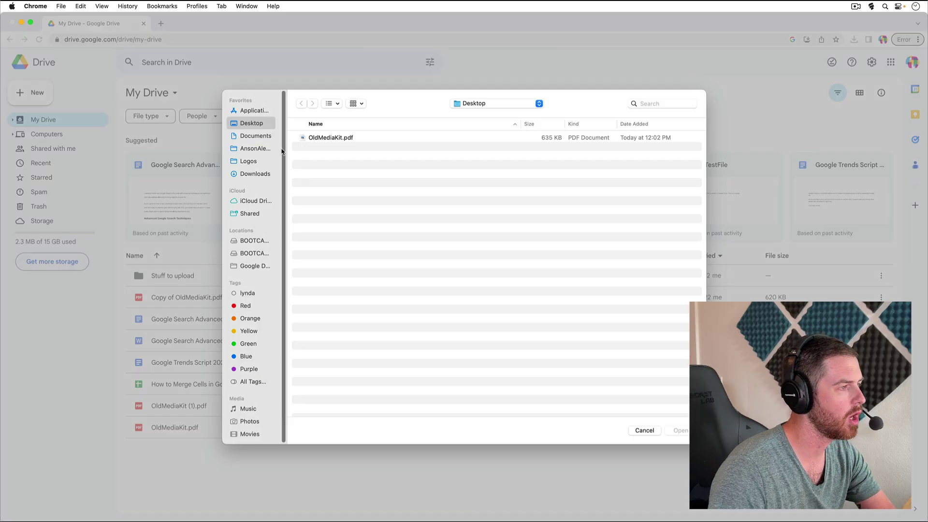
left_click(330, 140)
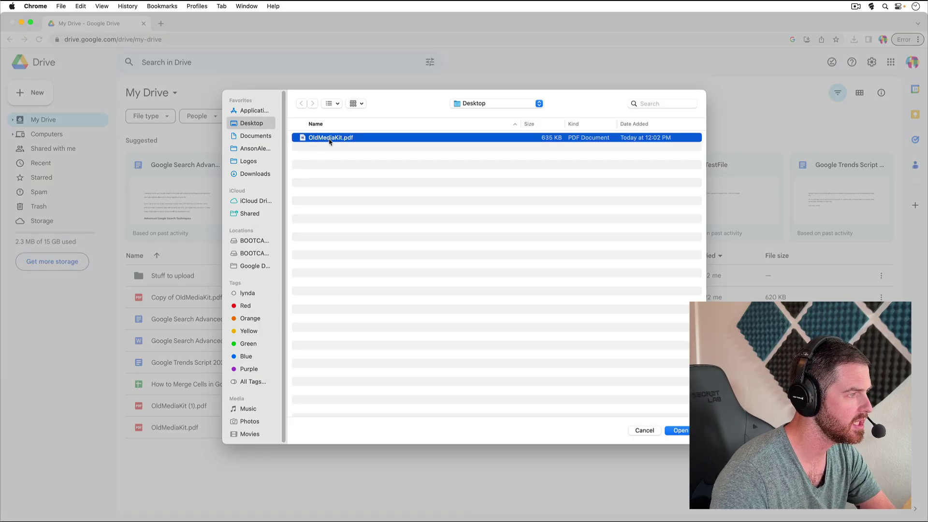
left_click(678, 431)
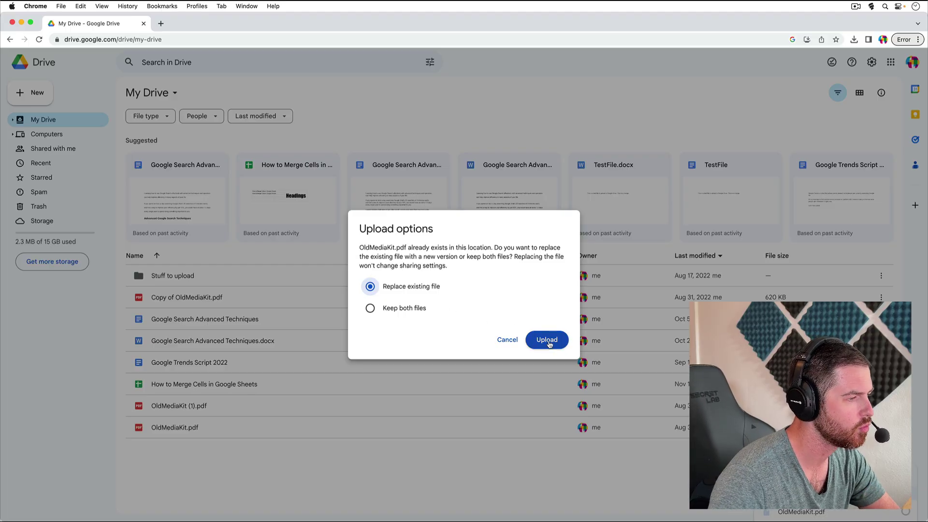
left_click(409, 310)
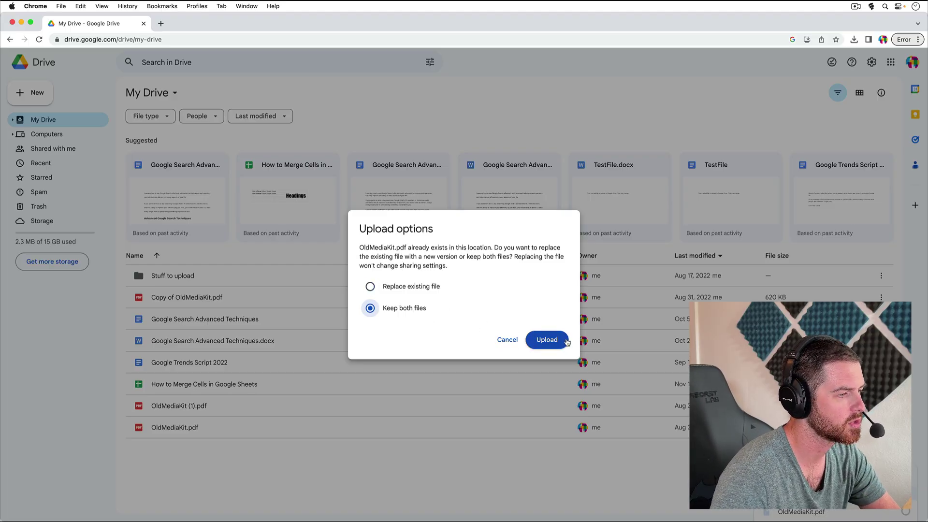
left_click(566, 342)
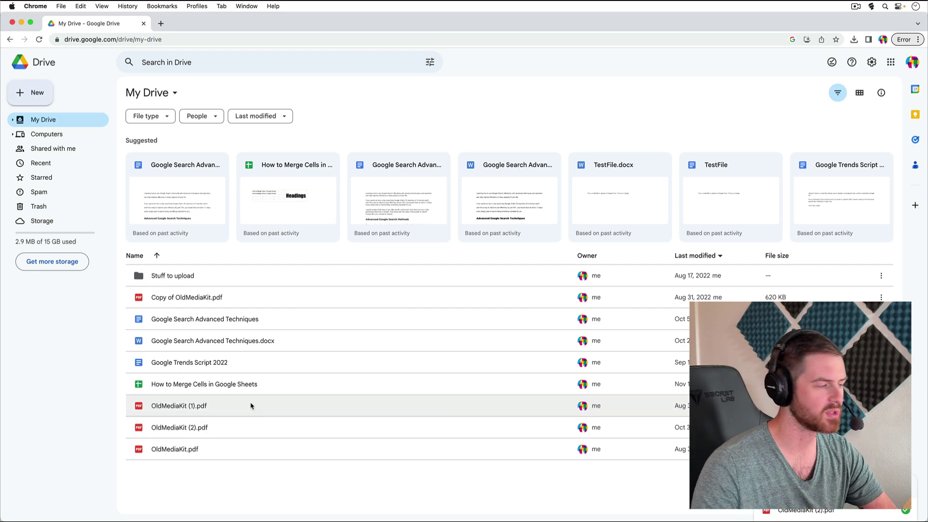
Show Recent files and preview OldMediaKit (2).pdf, scrolling through its pages
left_click(52, 164)
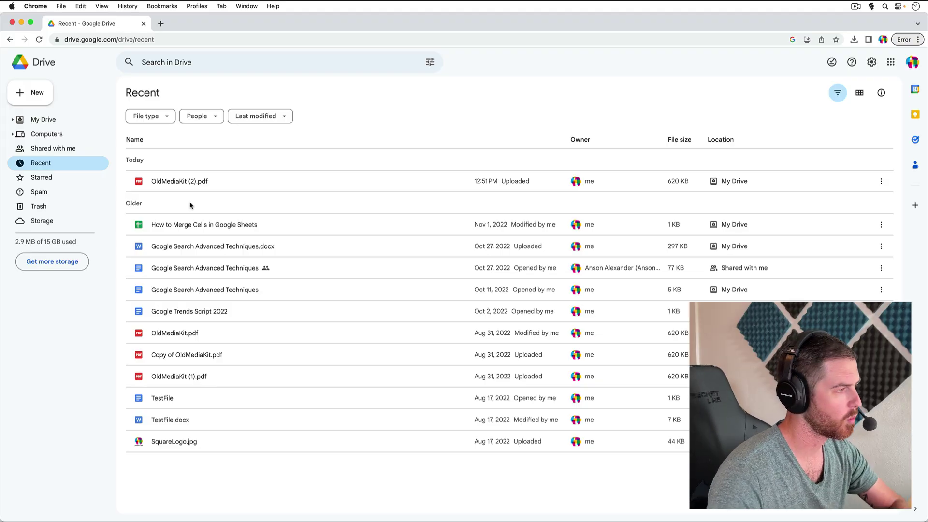
double_click(181, 180)
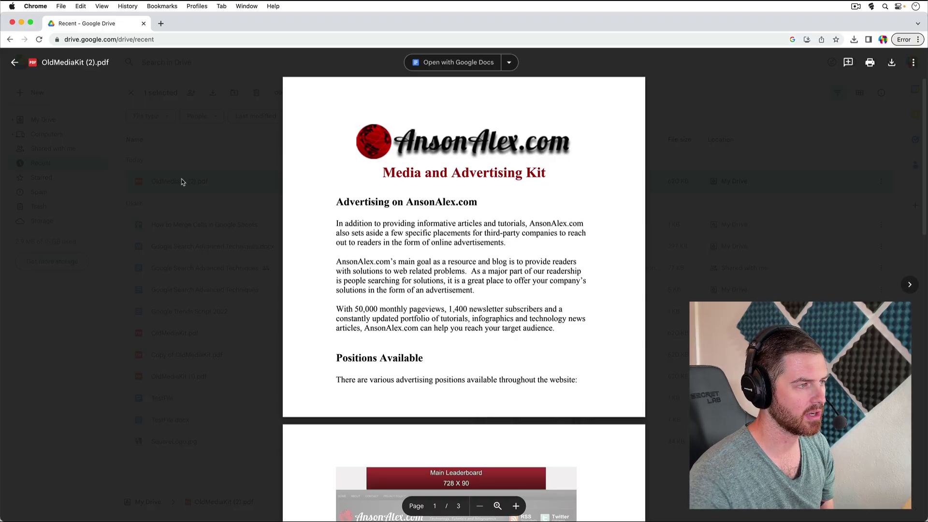
scroll(673, 219, "down", 5)
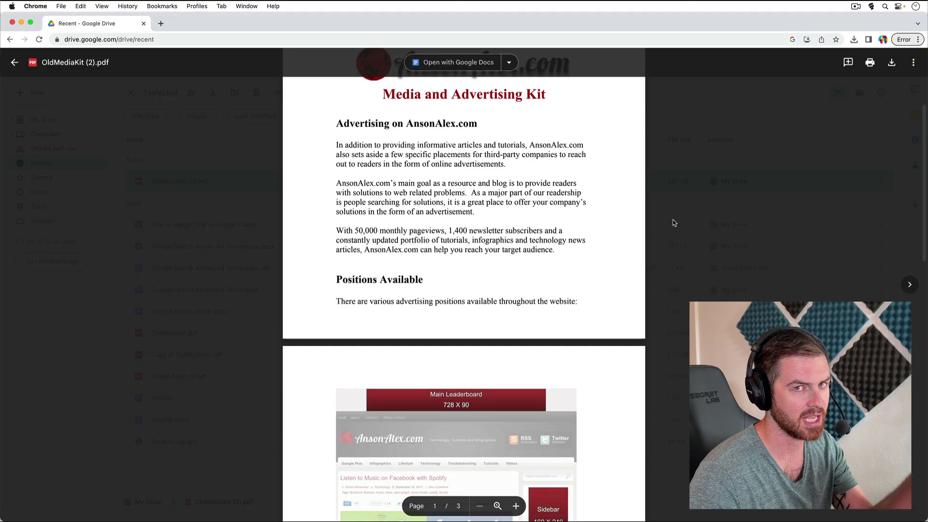
scroll(675, 223, "down", 8)
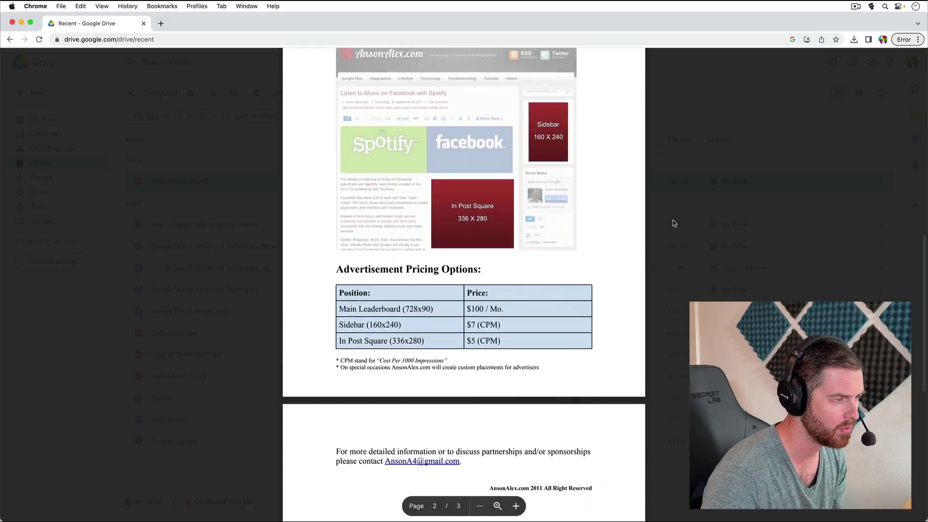
scroll(677, 232, "up", 12)
scroll(679, 247, "up", 3)
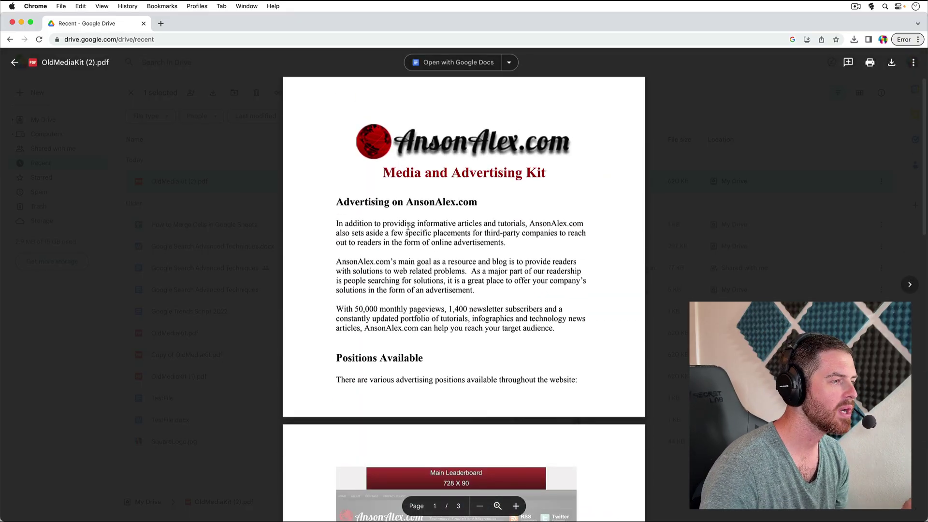
Test selecting text such as 'resource' in the preview, then close it
left_click_drag(408, 225, 449, 261)
double_click(462, 261)
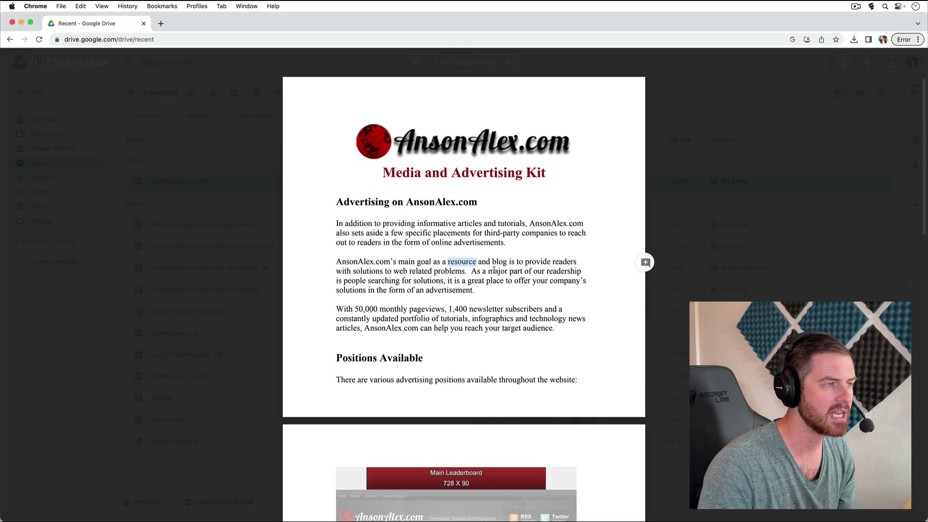
left_click(498, 145)
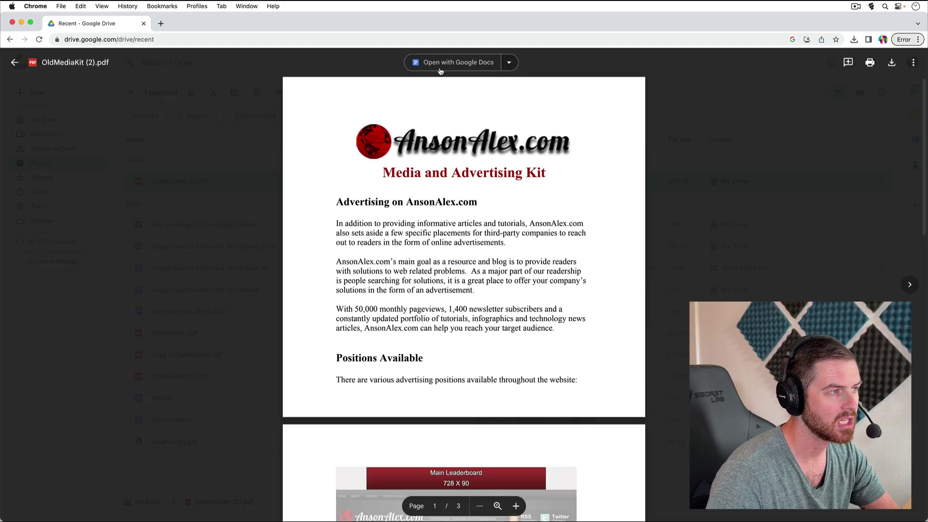
left_click(218, 137)
Open OldMediaKit (2).pdf with Google Docs as an editable document
right_click(236, 181)
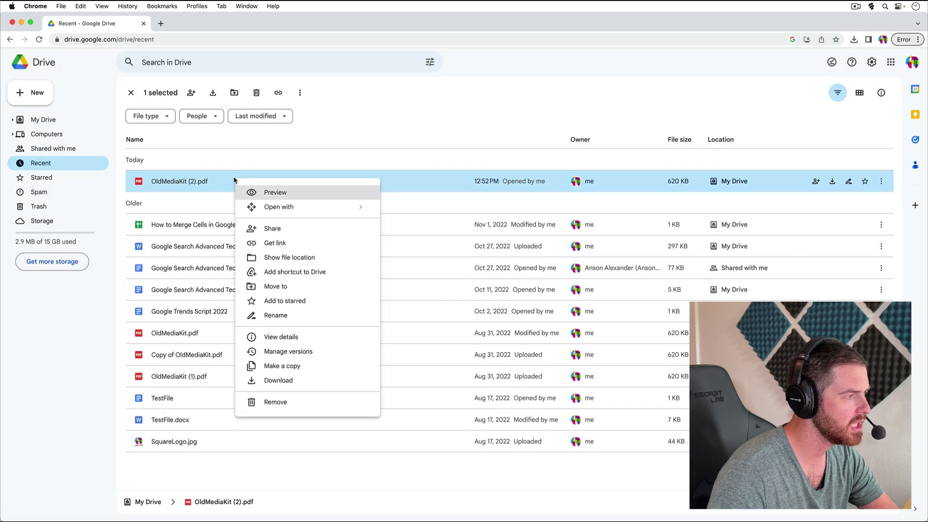
mouse_move(339, 210)
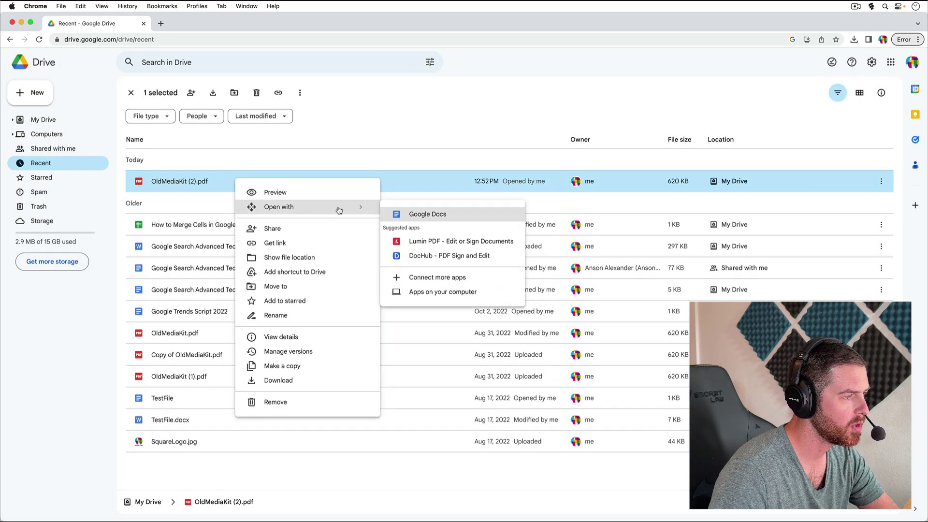
left_click(435, 219)
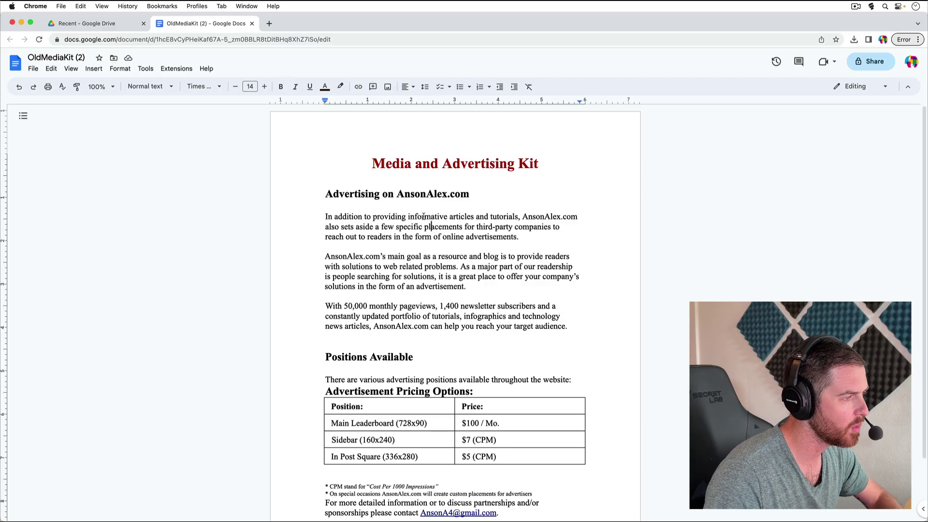
Replace 'informative' with 'helpful' in the first paragraph and narrow the window to expose the desktop
double_click(423, 216)
type("helpful")
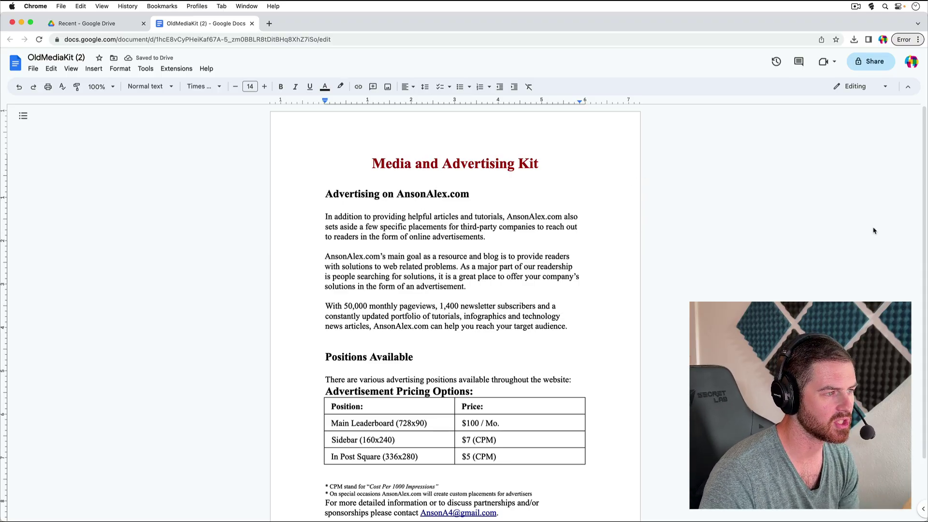
left_click_drag(918, 233, 512, 236)
left_click_drag(450, 24, 872, 25)
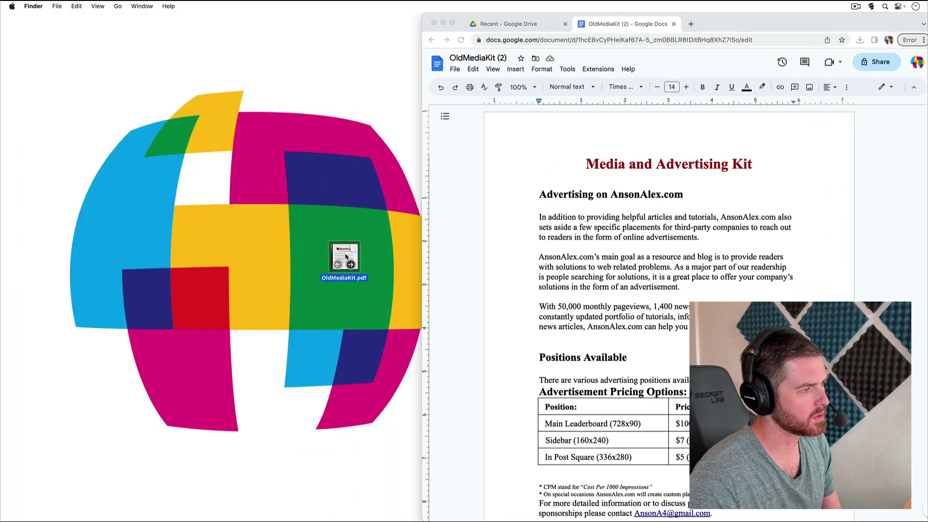
Quick Look the original OldMediaKit.pdf beside the doc, scroll through it, and screenshot its logo
key("space")
left_click_drag(599, 45, 421, 32)
scroll(727, 248, "down", 3)
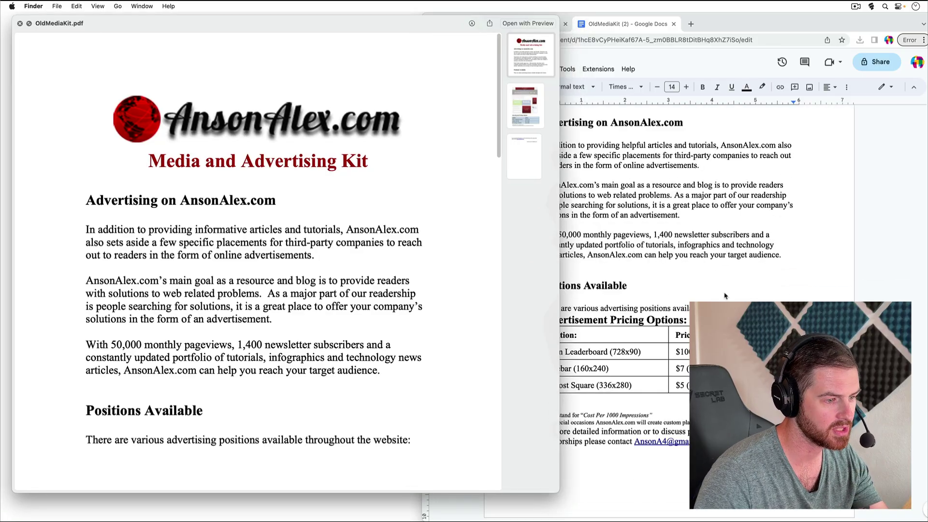
scroll(419, 279, "down", 10)
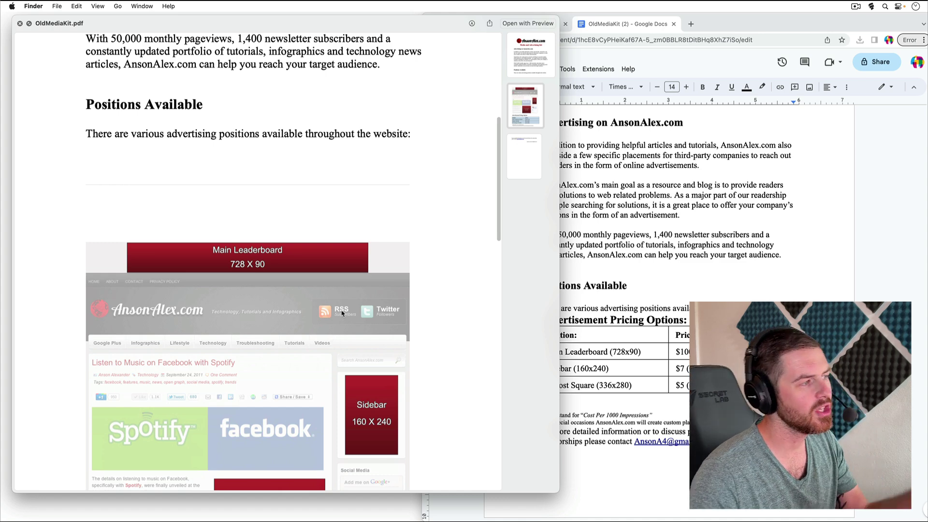
scroll(360, 273, "up", 10)
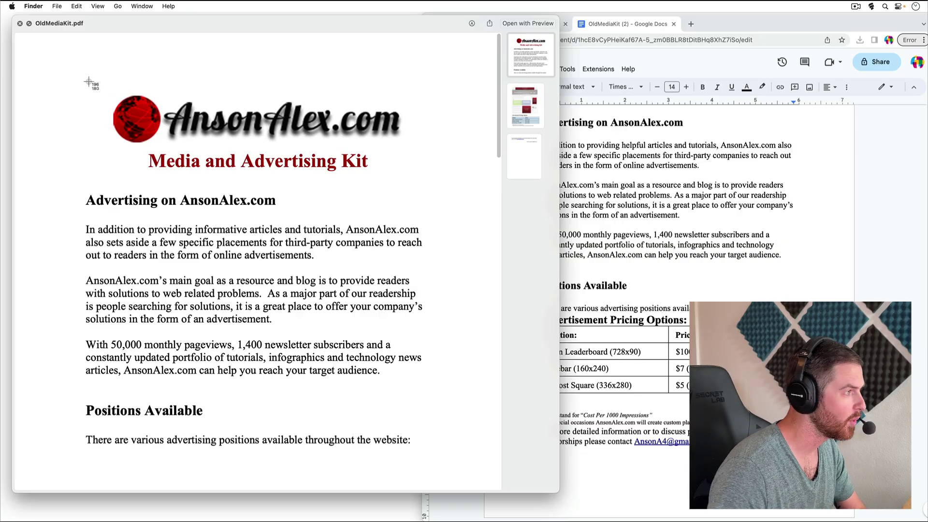
left_click_drag(87, 80, 375, 156)
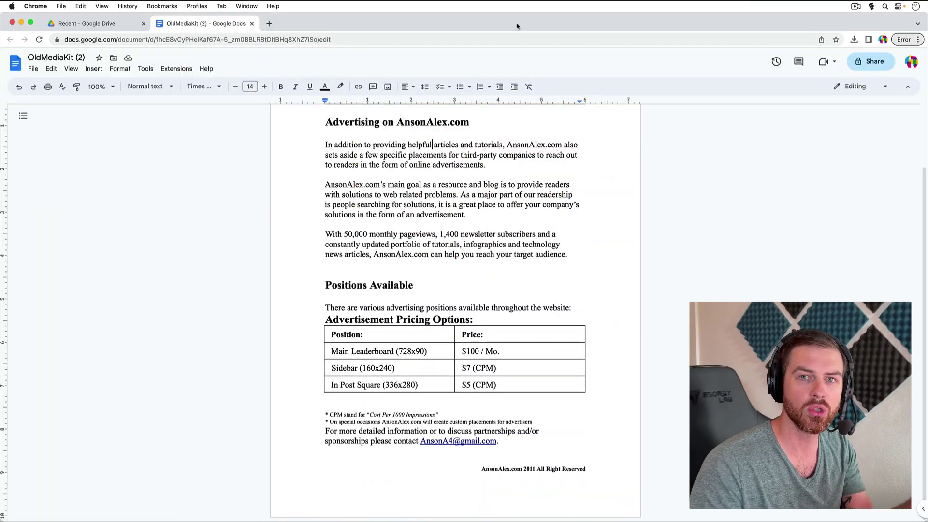
Minimize the Google Docs window, select then deselect the desktop PDF, and list Chrome's windows
left_click(656, 144)
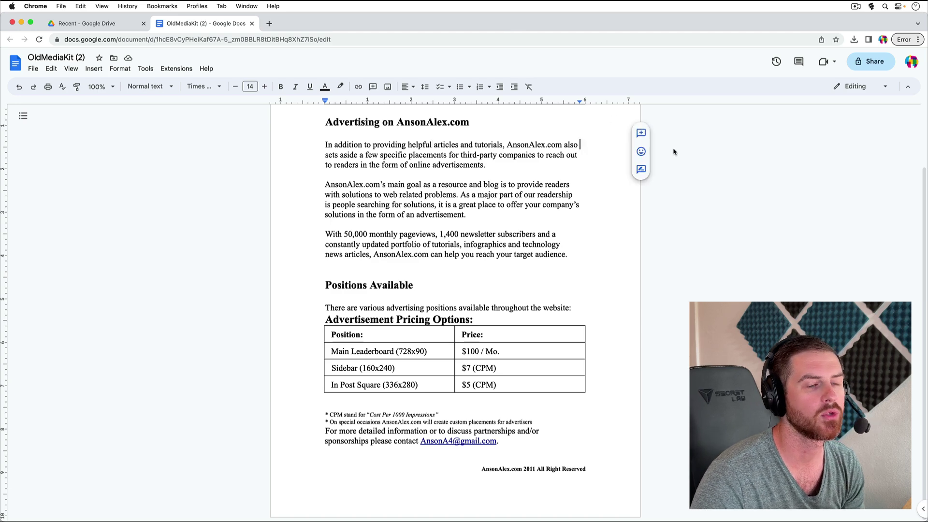
left_click(21, 23)
left_click(345, 258)
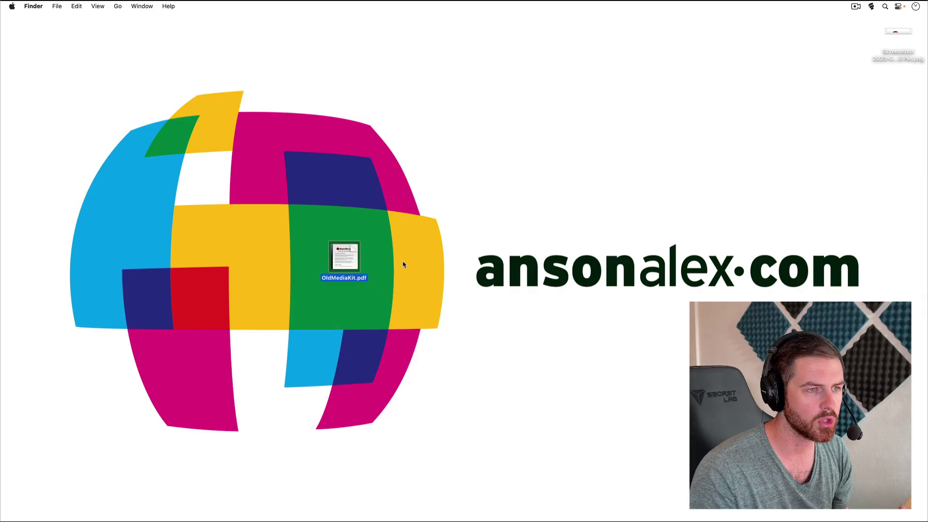
left_click(405, 264)
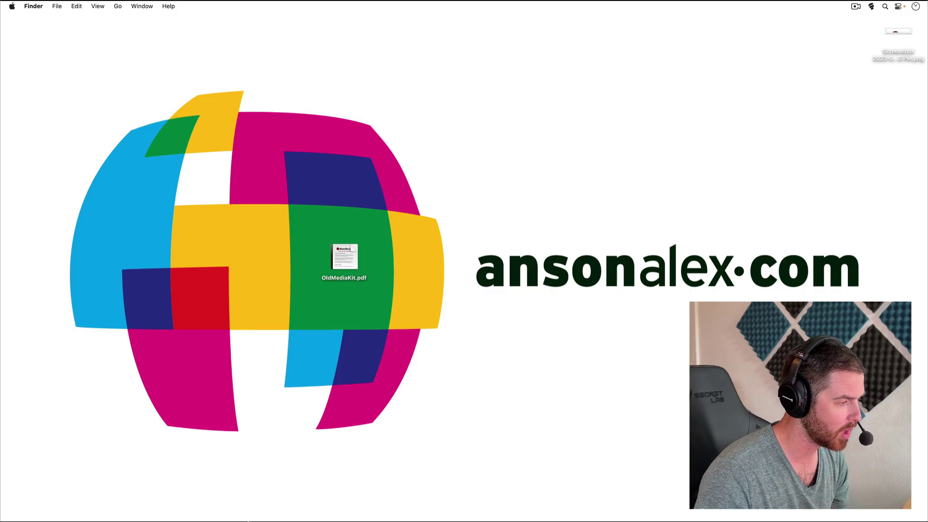
mouse_move(249, 521)
right_click(218, 500)
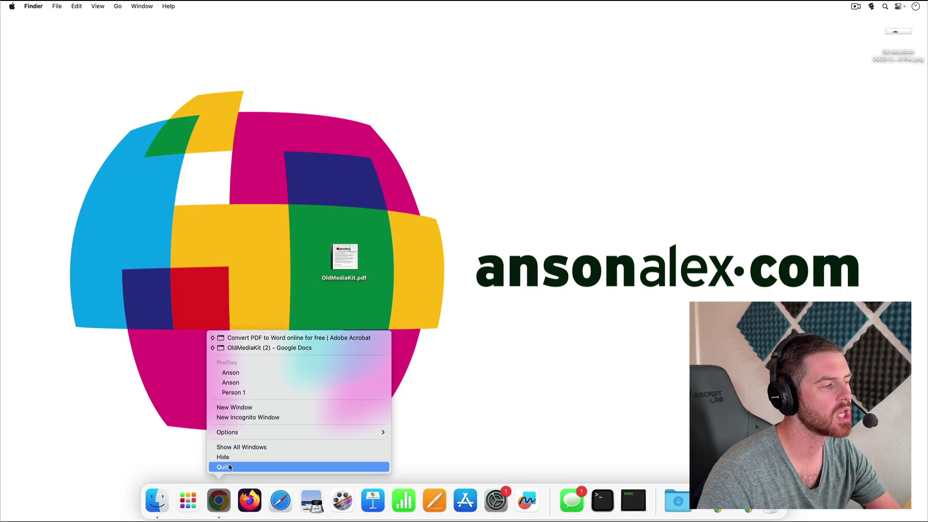
Switch to Adobe Acrobat's 'Convert PDF to Word online' window and scroll through the page
left_click(285, 338)
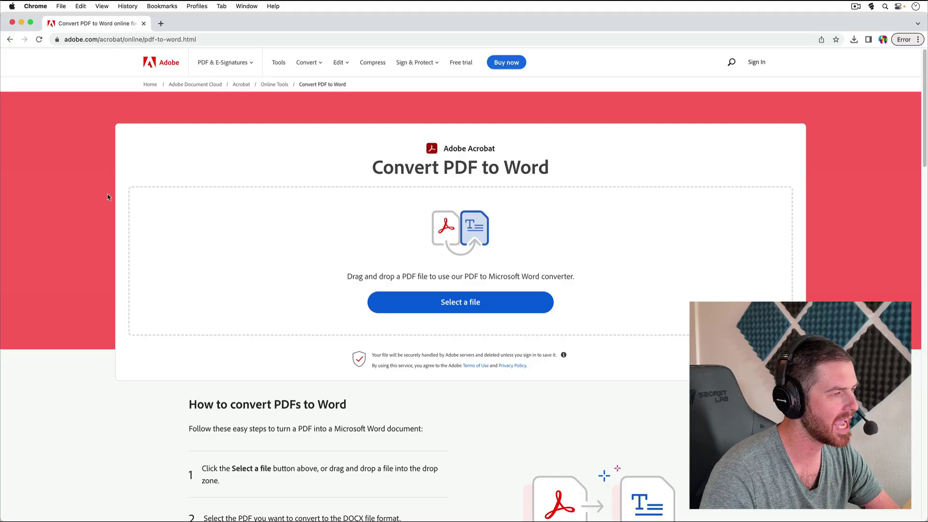
scroll(104, 217, "down", 20)
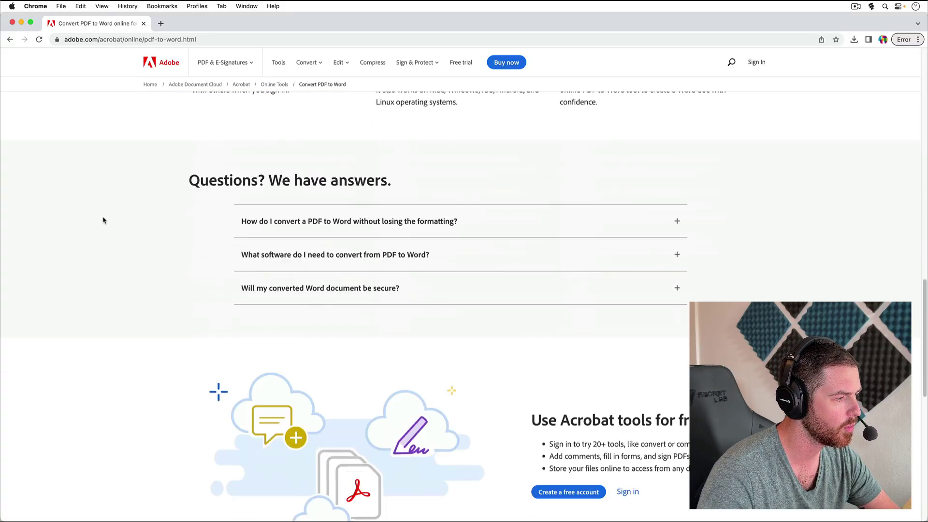
scroll(103, 221, "down", 2)
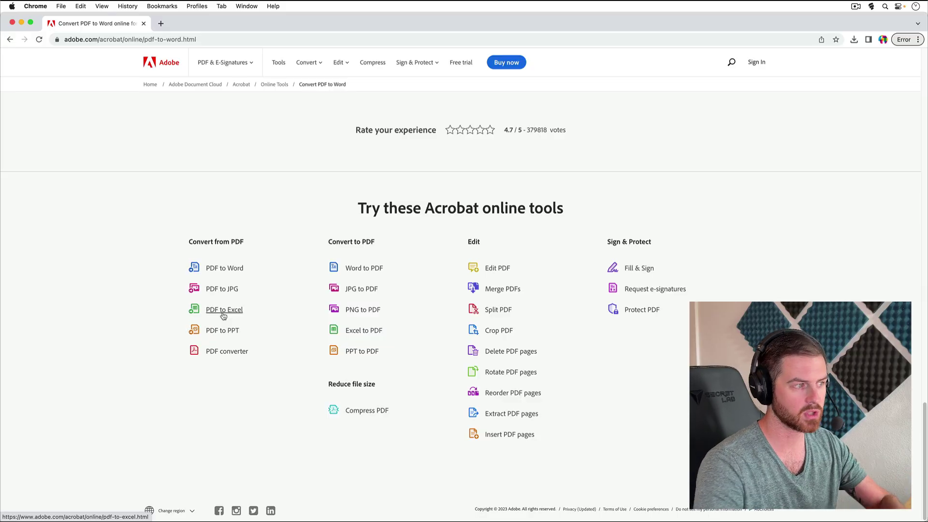
scroll(114, 278, "up", 15)
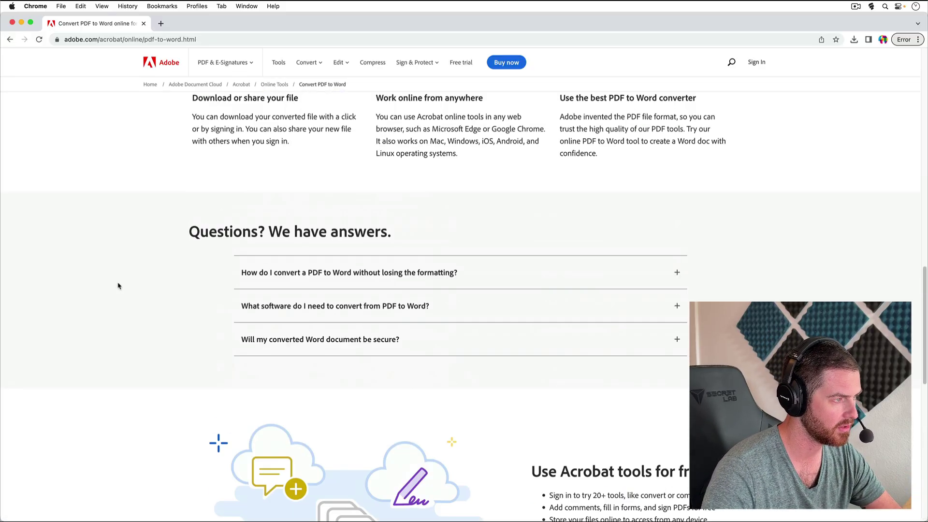
scroll(119, 286, "up", 10)
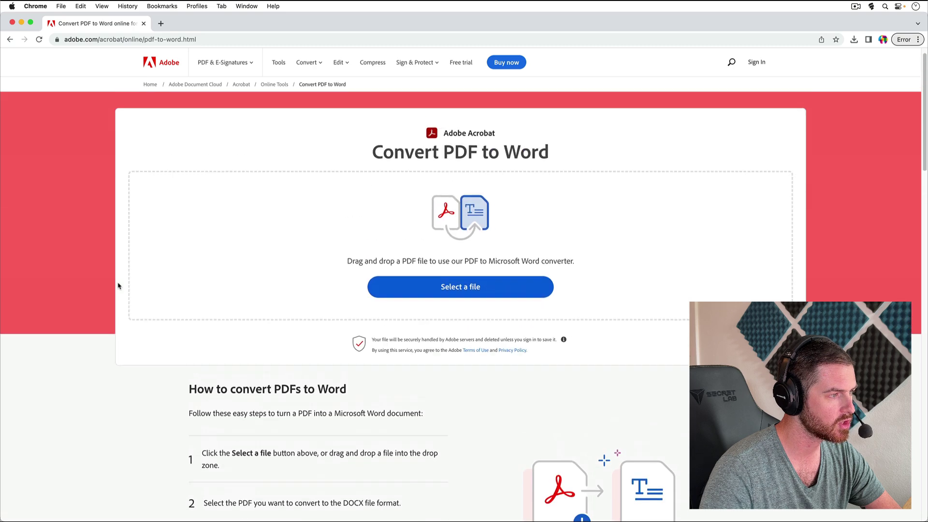
Select OldMediaKit.pdf from the Desktop and start converting it to Word
left_click(406, 299)
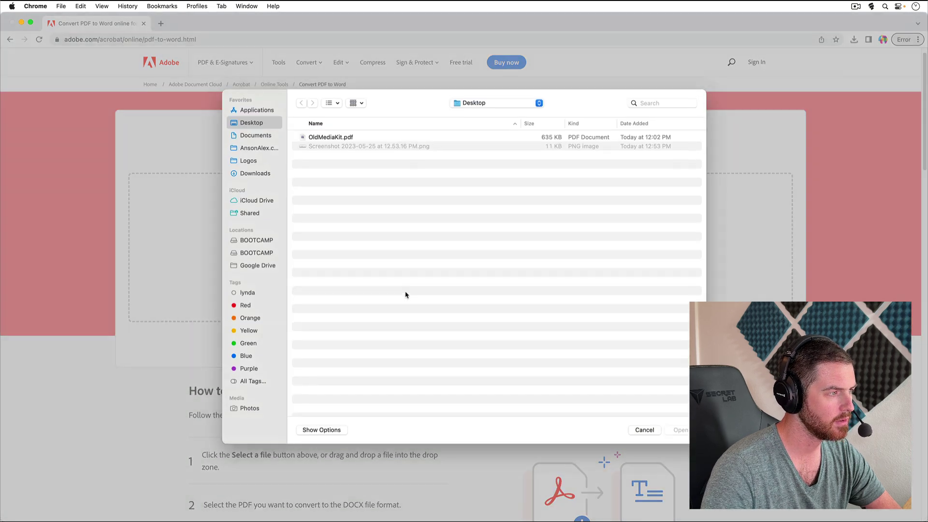
left_click(331, 139)
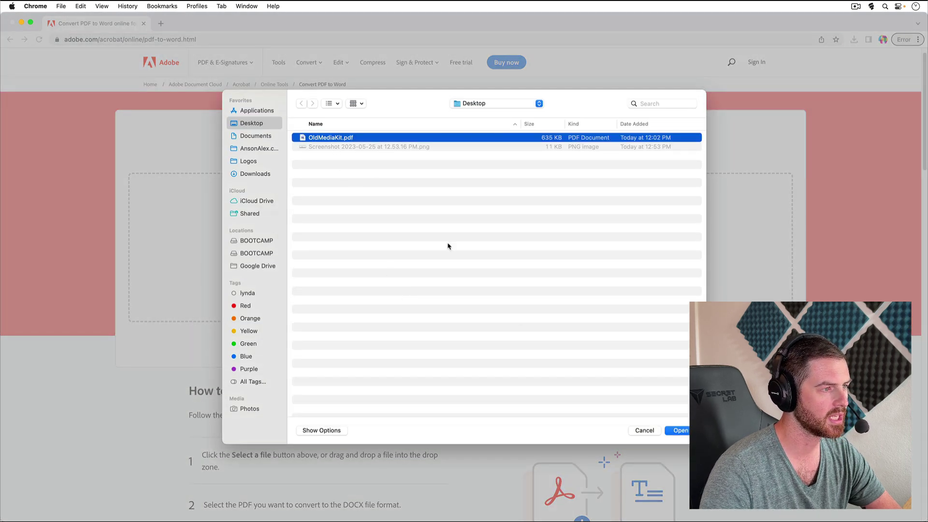
left_click(680, 431)
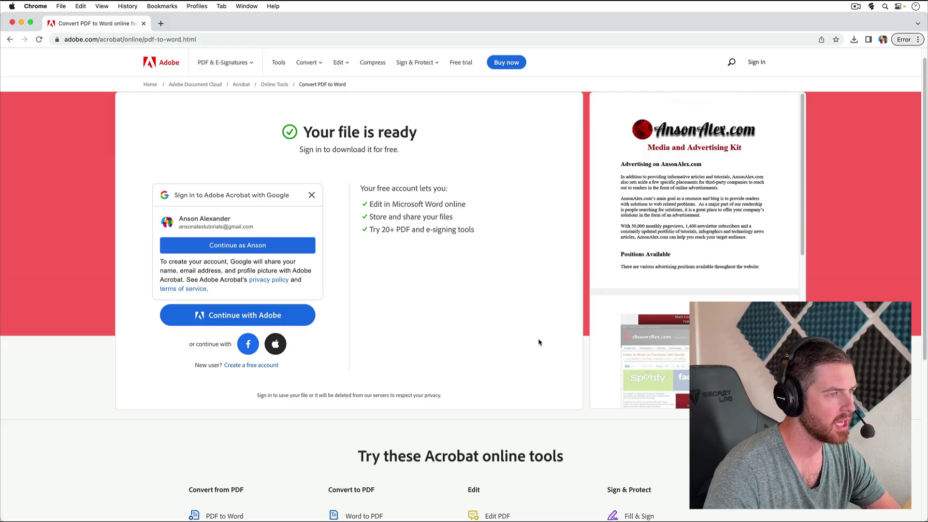
Continue signing in with the Google account and set the birth month
left_click(264, 246)
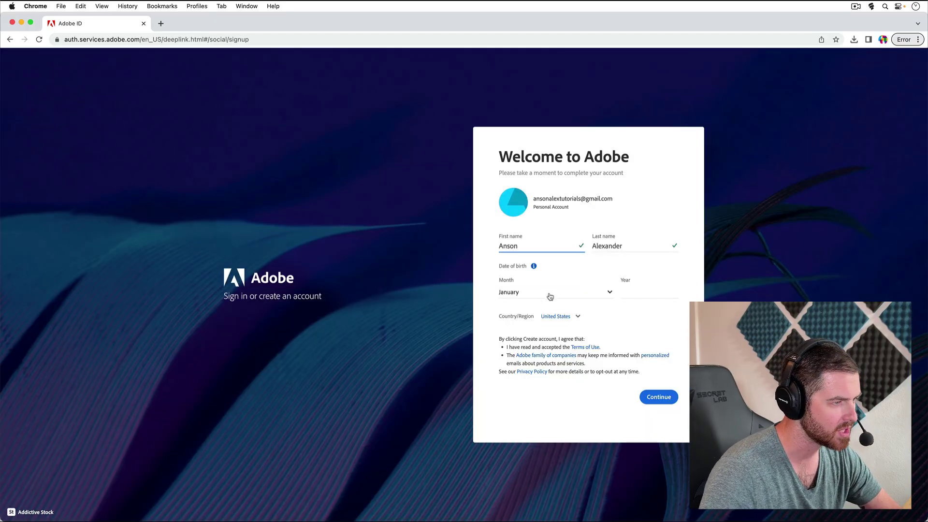
left_click(551, 292)
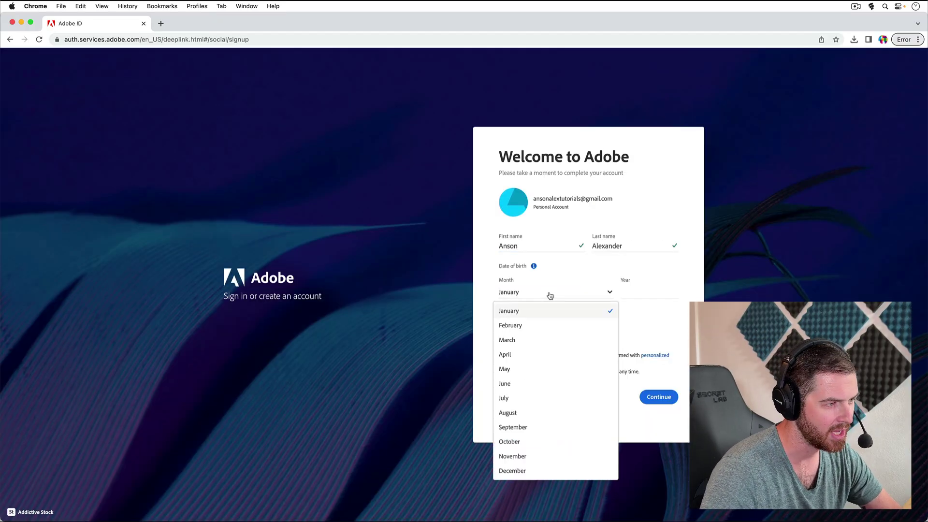
left_click(563, 443)
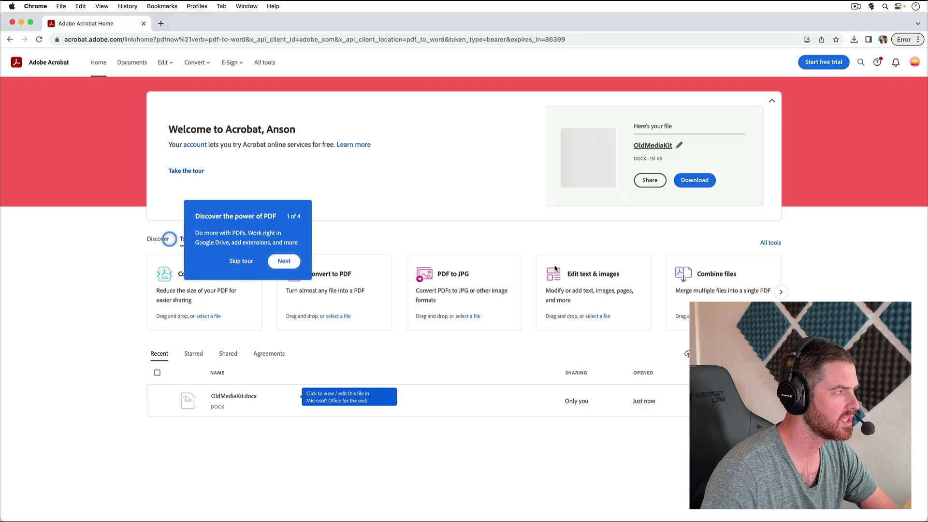
Skip the intro tour and download the converted OldMediaKit.docx (151 KB)
left_click(242, 262)
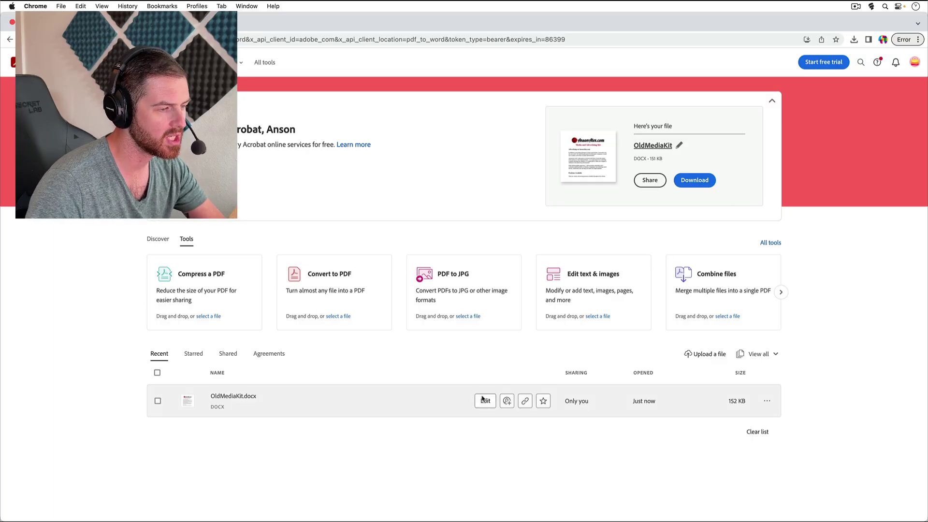
left_click(768, 401)
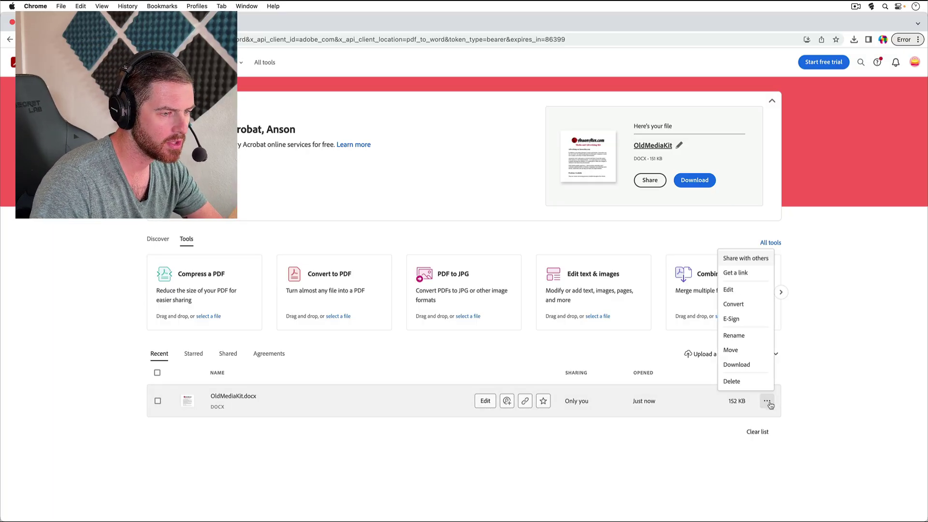
left_click(737, 364)
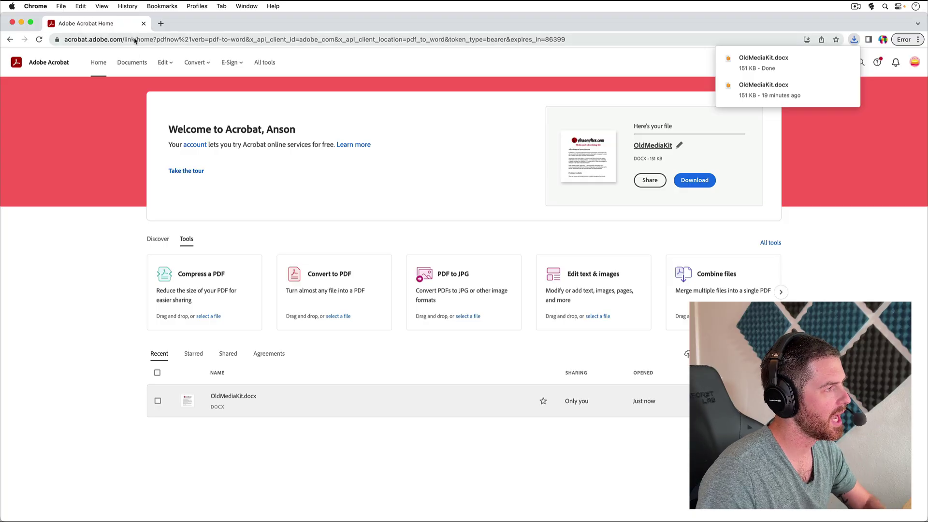
Switch to the OldMediaKit (2) document window and close that tab
left_click(247, 5)
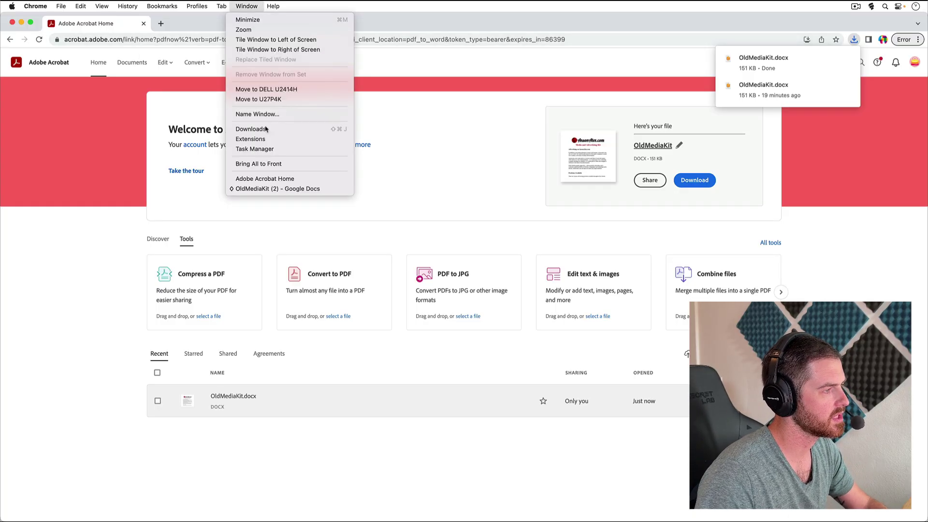
left_click(288, 188)
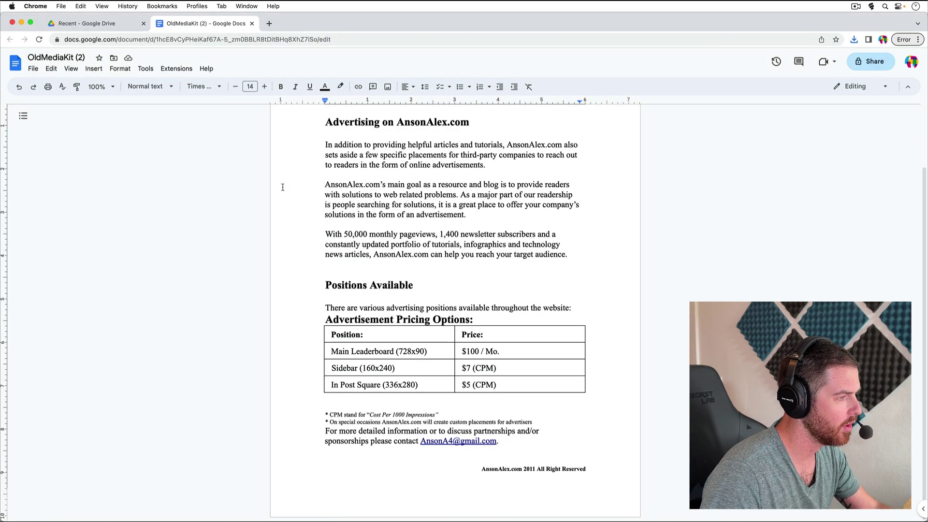
left_click(253, 24)
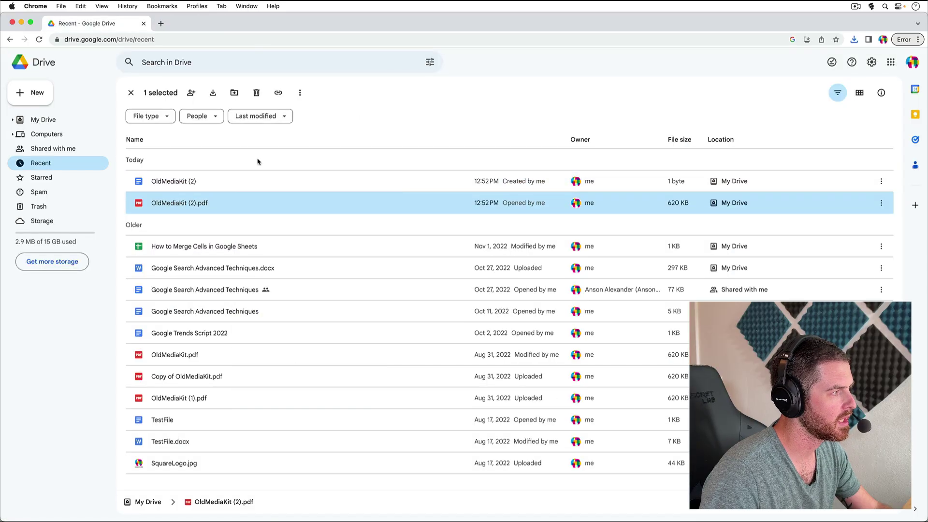
Upload OldMediaKit.docx from the Downloads folder to Google Drive
left_click(39, 93)
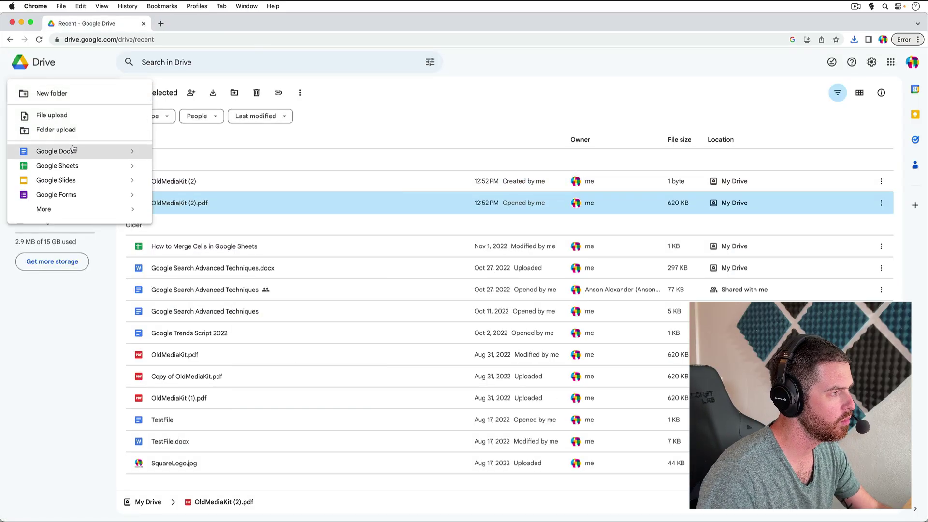
left_click(63, 115)
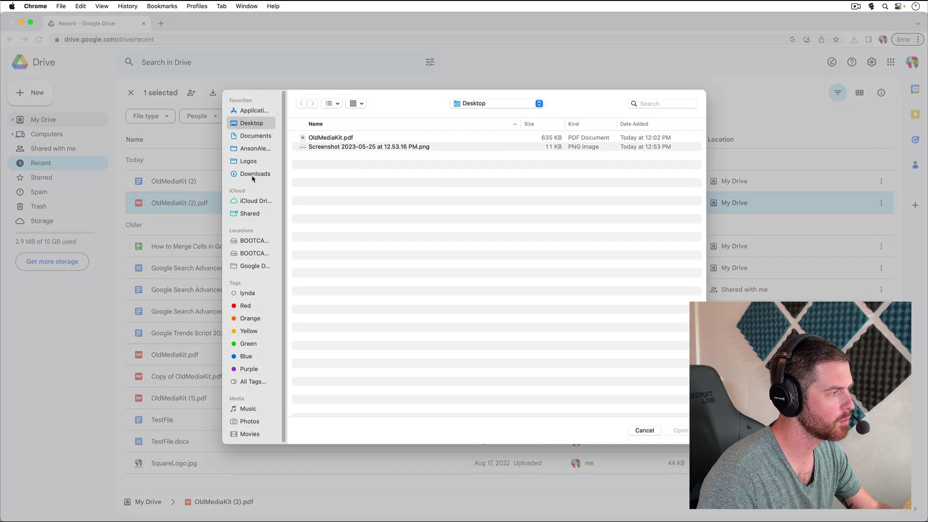
left_click(254, 175)
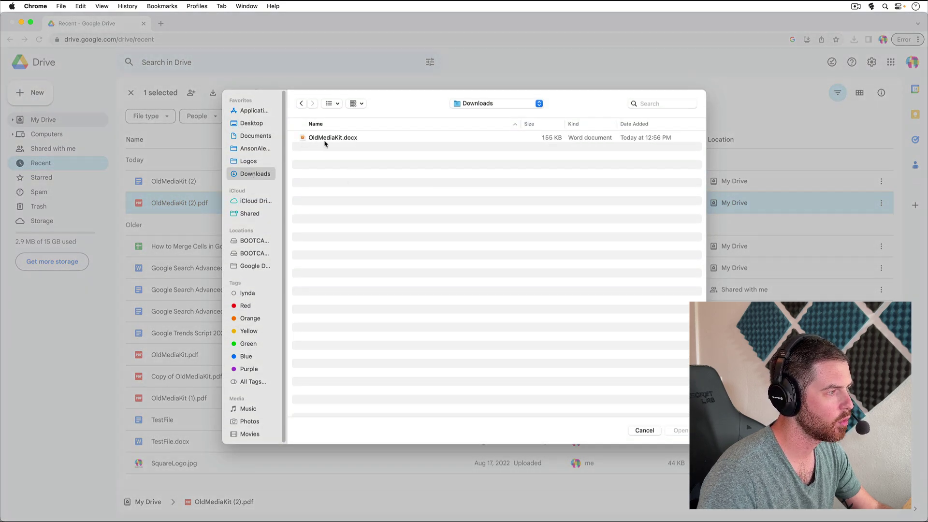
left_click(343, 140)
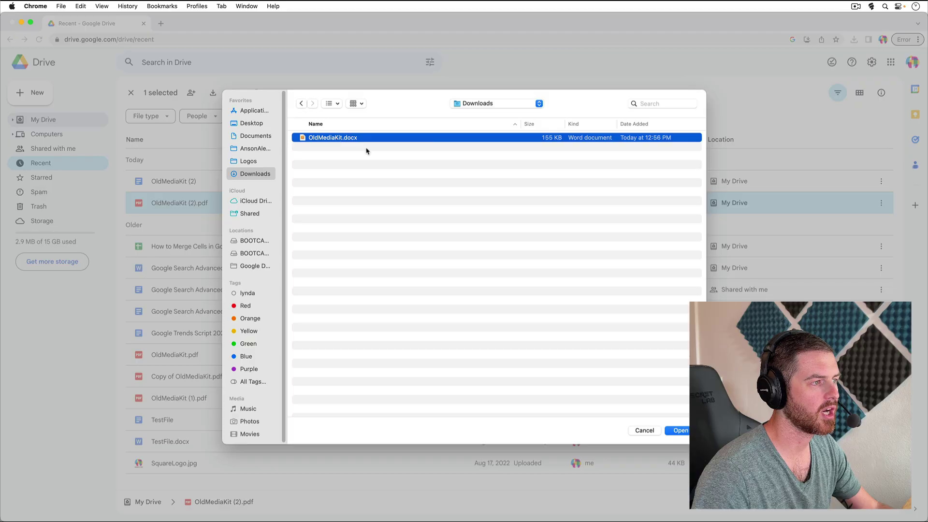
left_click(680, 430)
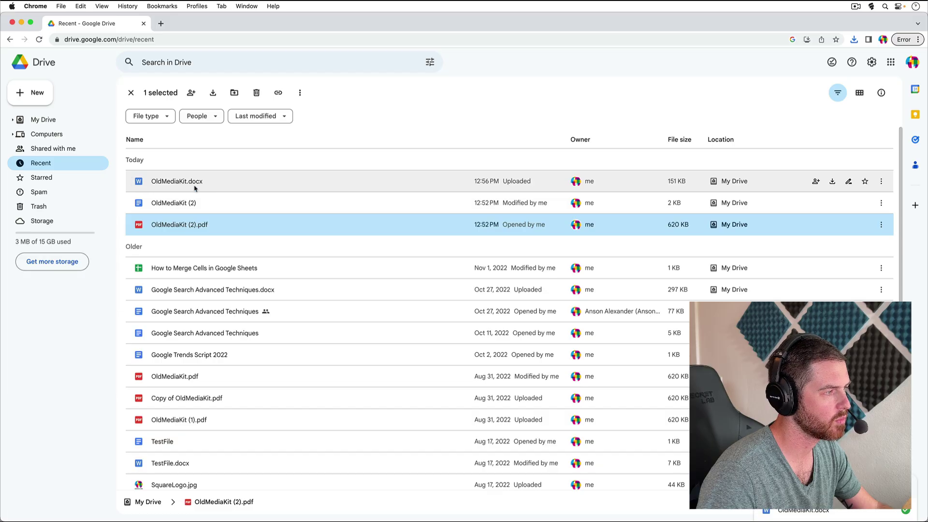
Open OldMediaKit.docx in Docs, dismiss the Word-features notice, then delete and restore the AnsonAlex.com logo
double_click(226, 181)
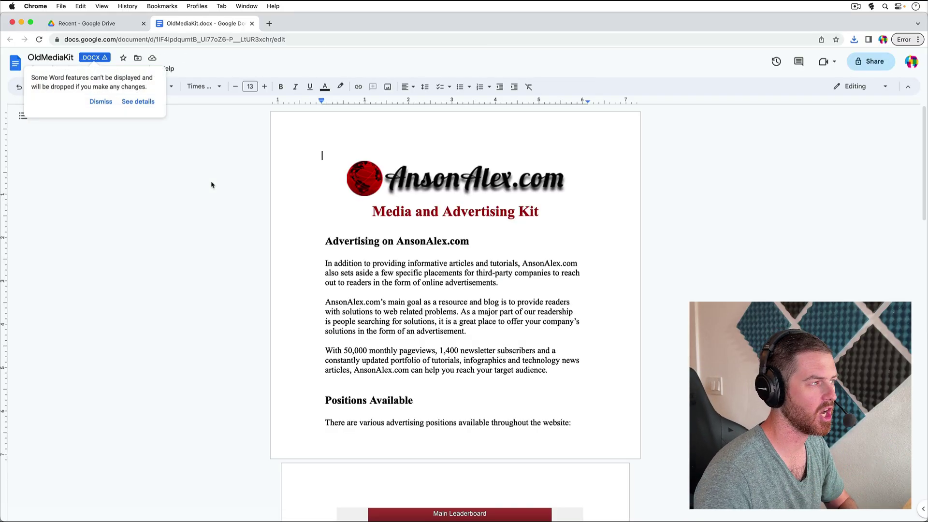
left_click(101, 102)
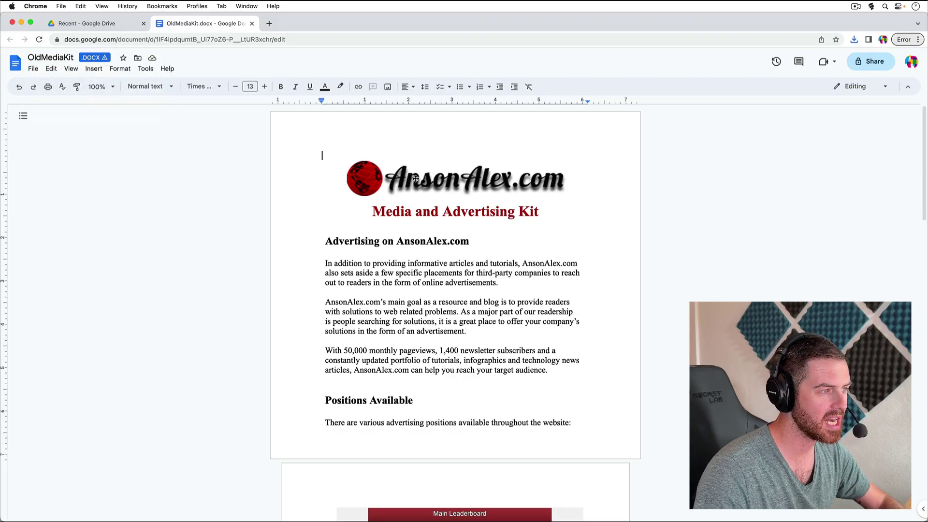
left_click(416, 180)
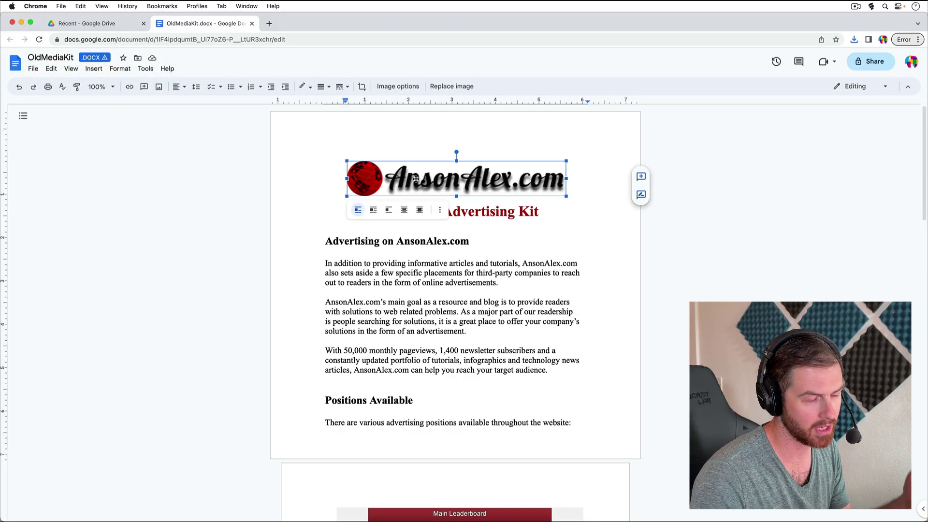
key("BackSpace")
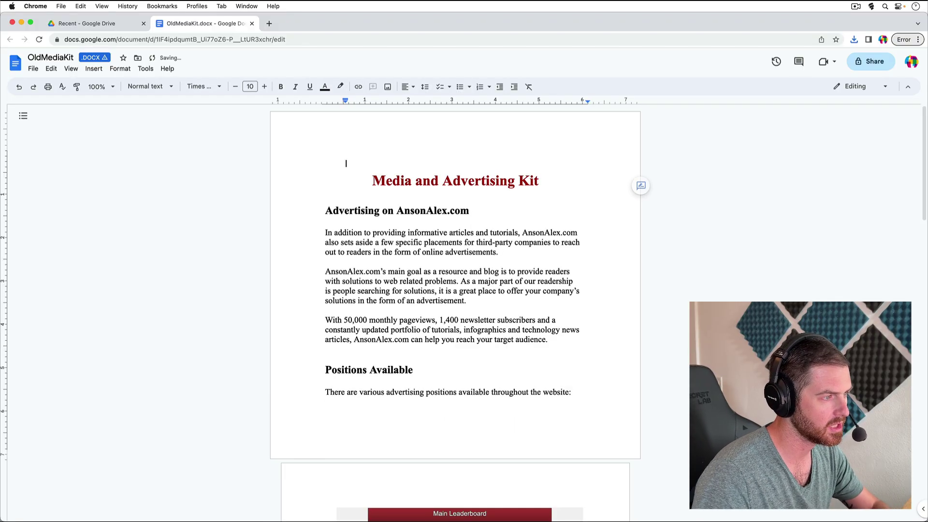
key("super+z")
key("super+z")
key("super+z")
key("super+z")
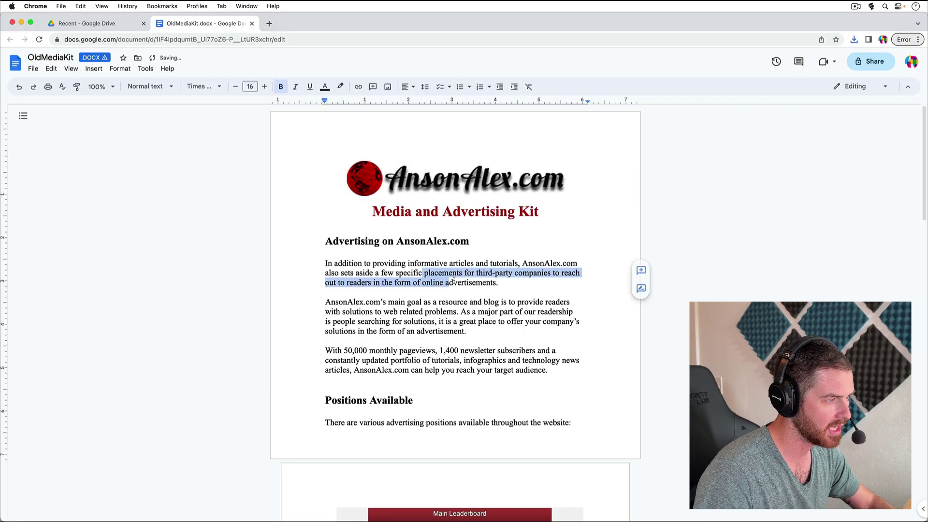
key("super+shift+z")
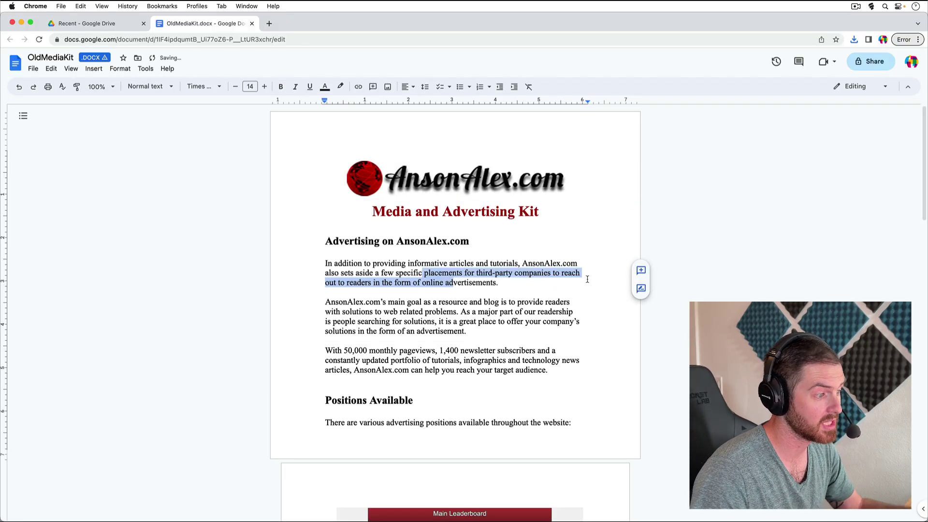
scroll(587, 279, "down", 2)
key("super+shift+z")
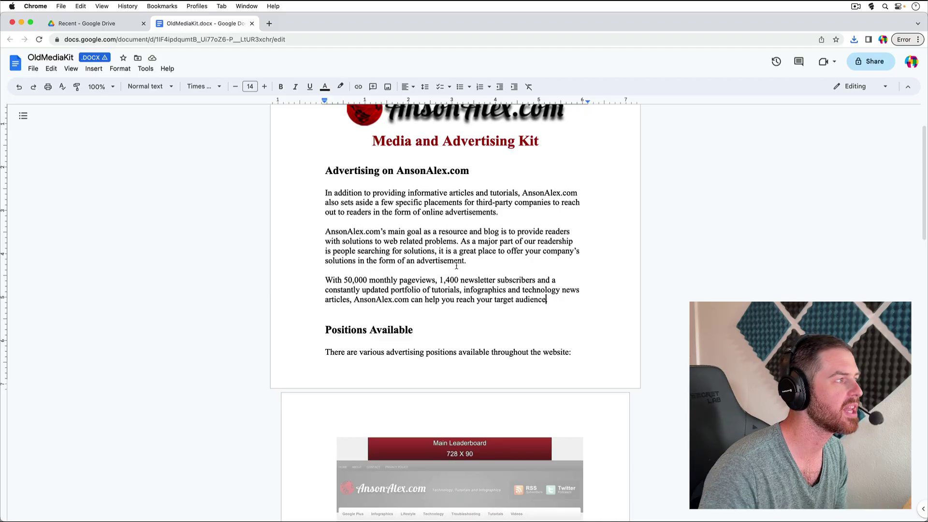
scroll(269, 182, "up", 2)
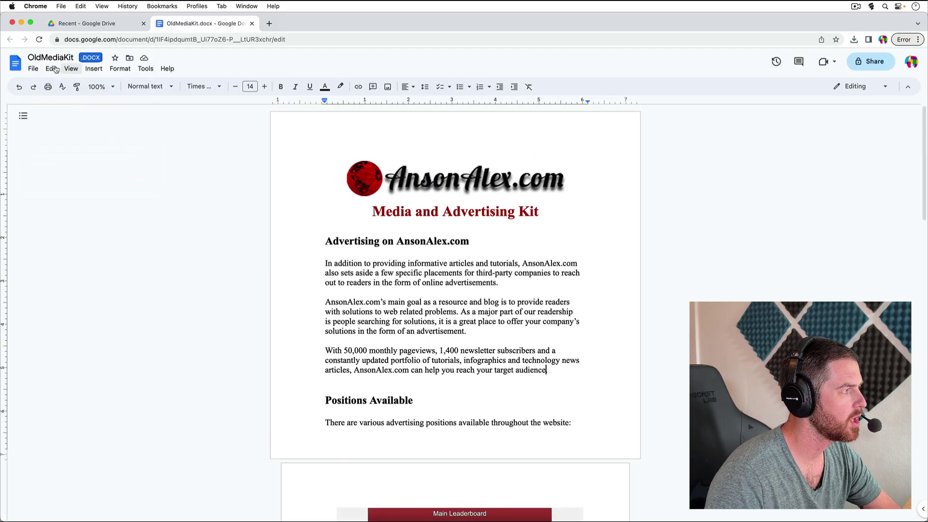
Save as a Google Doc named OldMediaKit and confirm the logo and website screenshot remain images
left_click(34, 69)
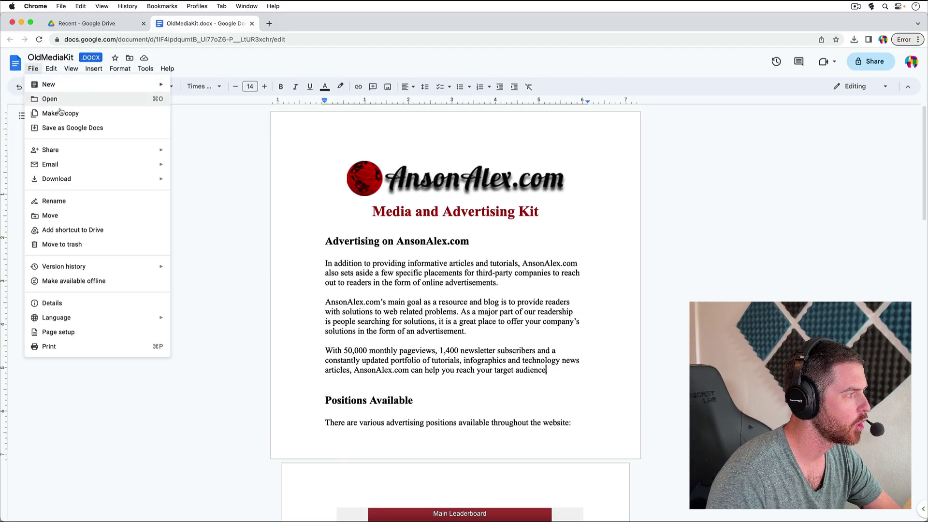
left_click(125, 134)
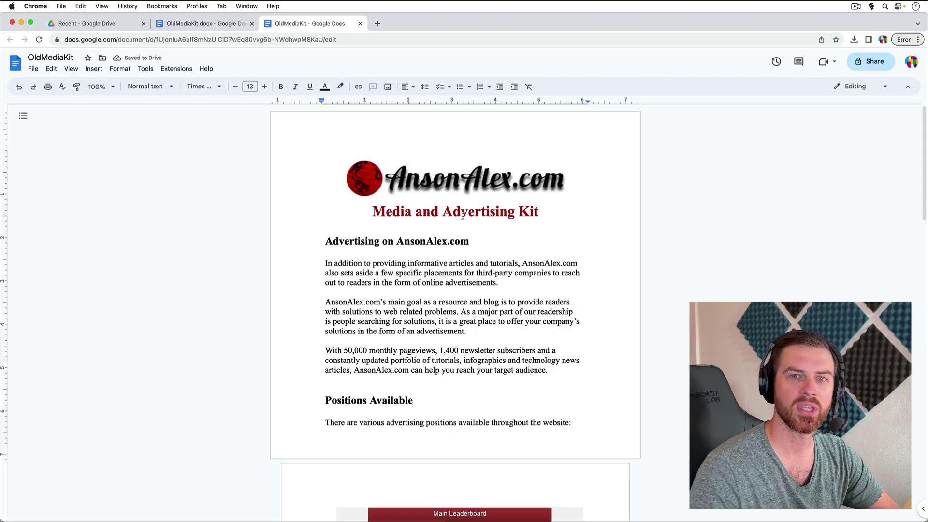
left_click(435, 181)
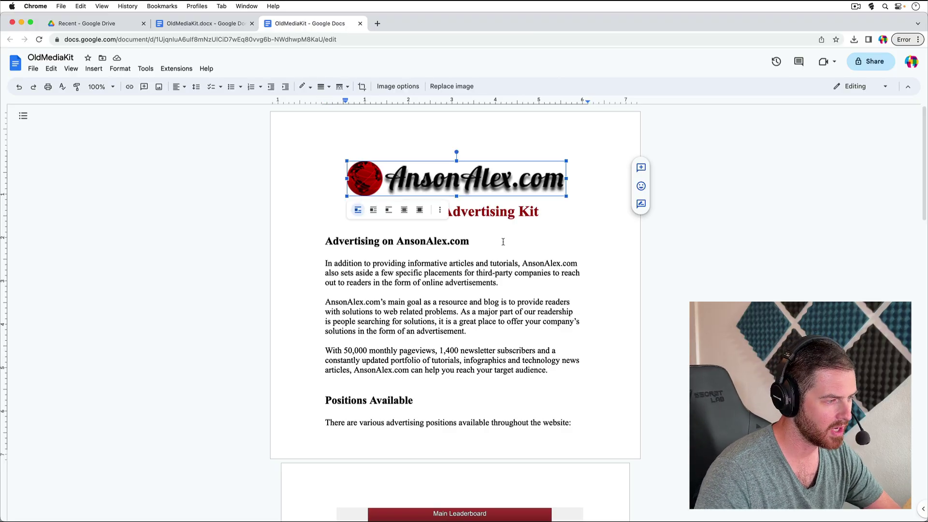
scroll(509, 268, "down", 10)
left_click(473, 286)
scroll(476, 314, "down", 8)
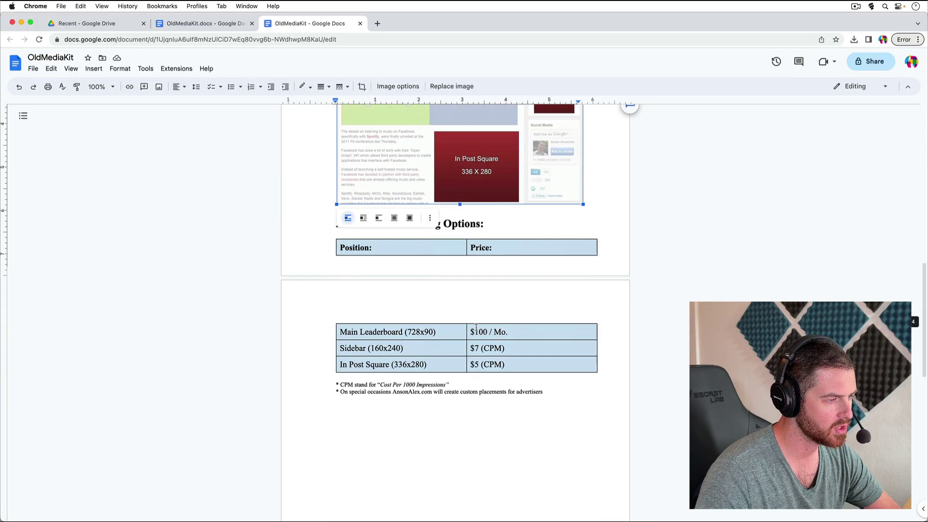
scroll(477, 332, "up", 15)
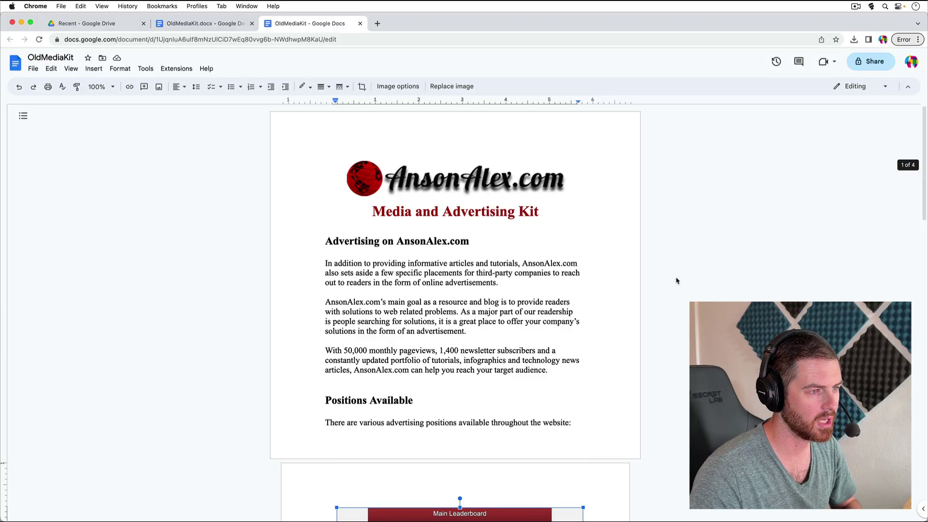
left_click(679, 279)
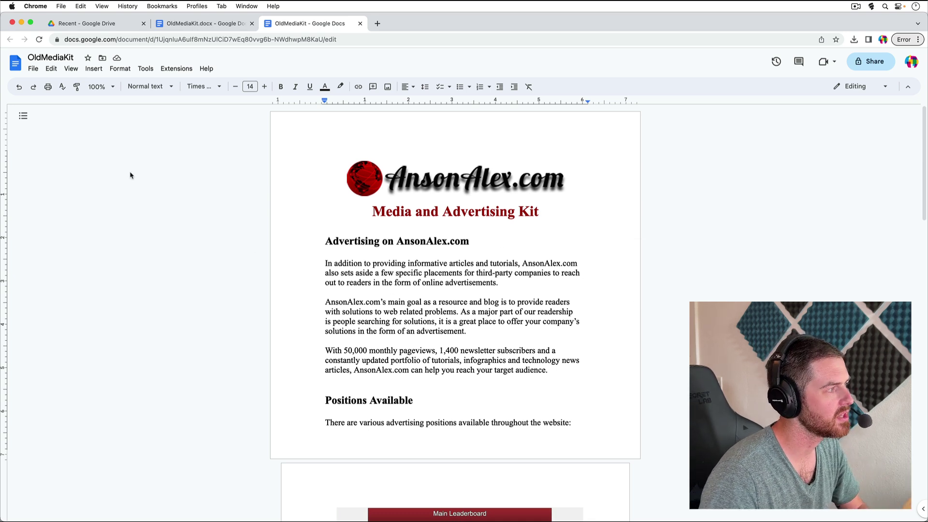
Download OldMediaKit as a PDF Document (.pdf) and show the Downloads folder in Finder
left_click(33, 69)
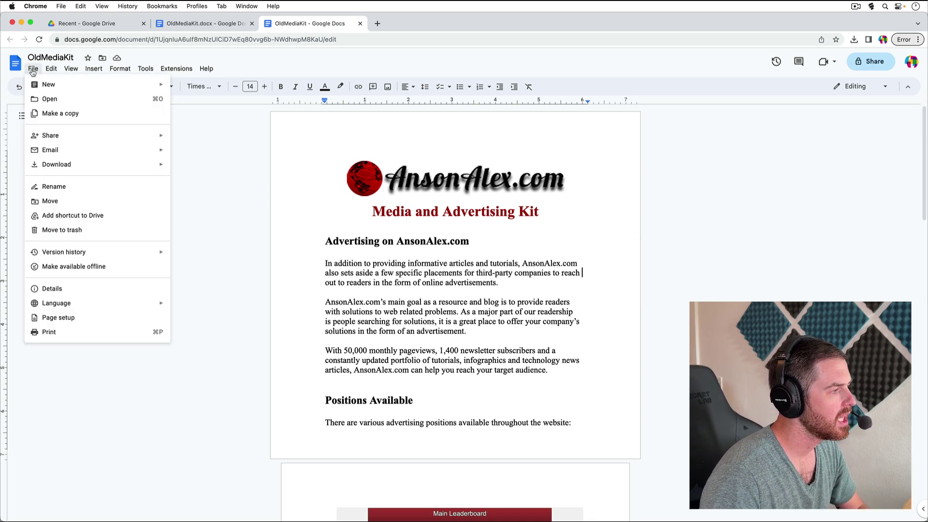
mouse_move(106, 170)
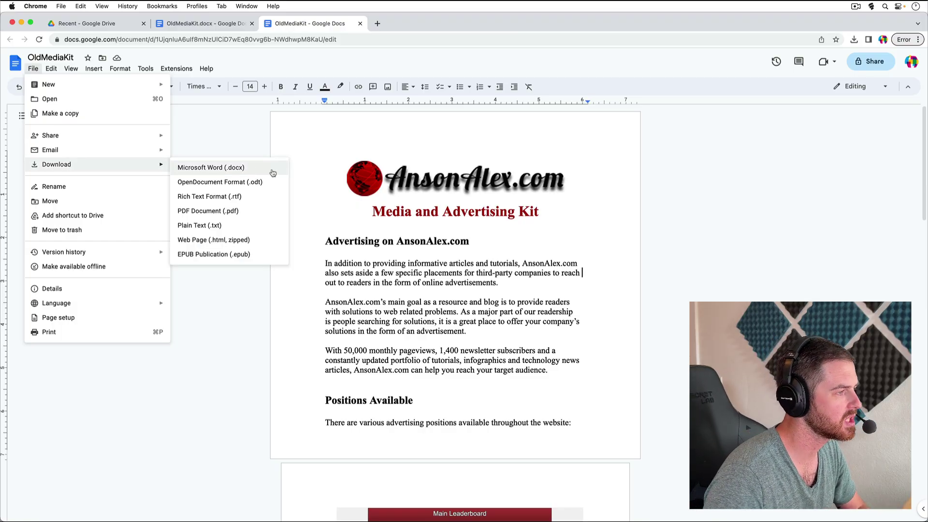
left_click(269, 212)
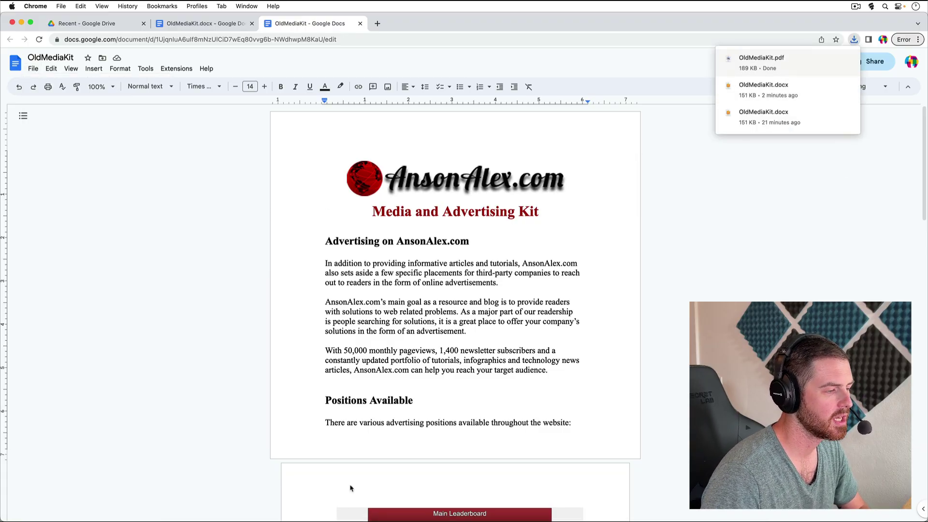
mouse_move(281, 503)
left_click(188, 502)
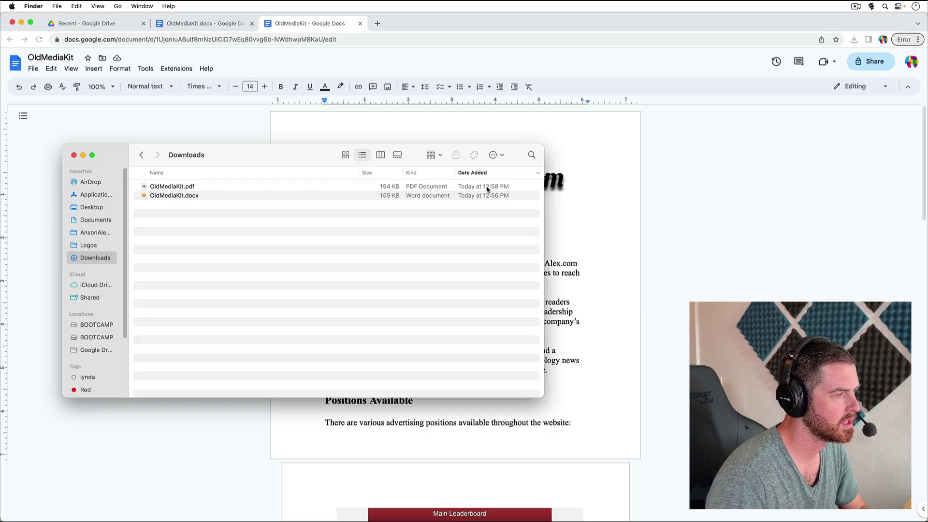
Select OldMediaKit.pdf in Downloads to Quick Look the exported four-page media kit
left_click(180, 187)
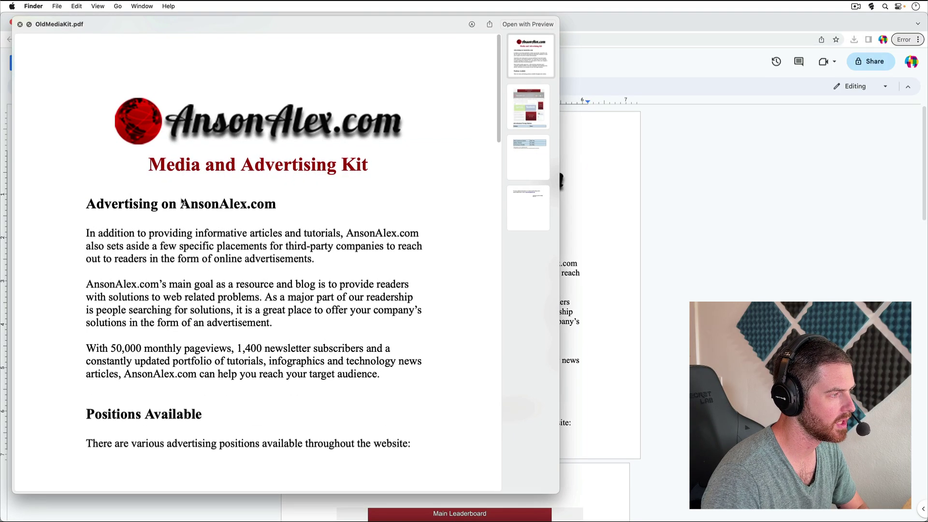